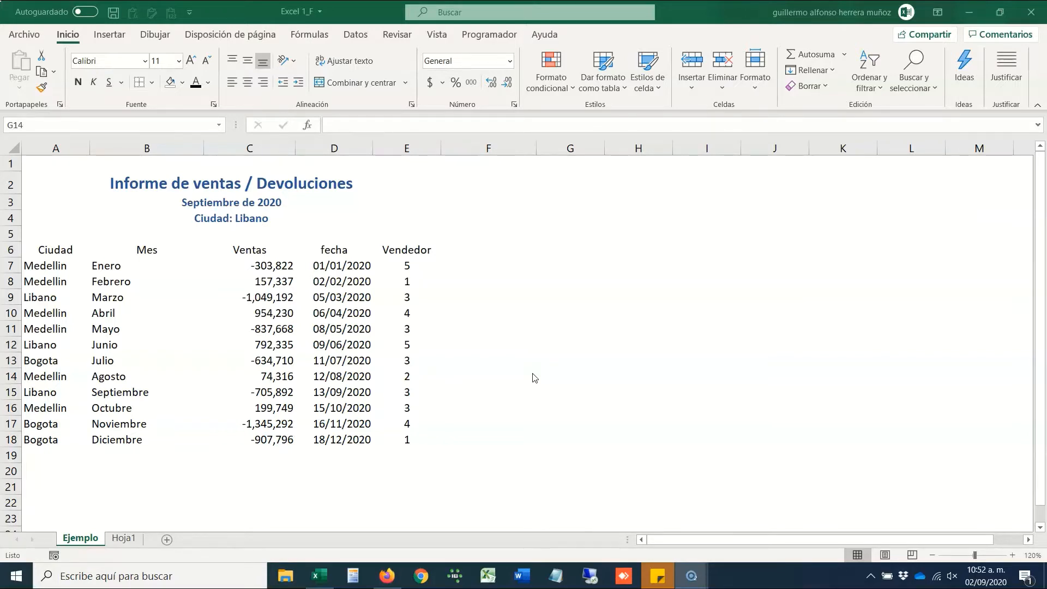
{"action": "left_click", "coordinate": [339, 253]}
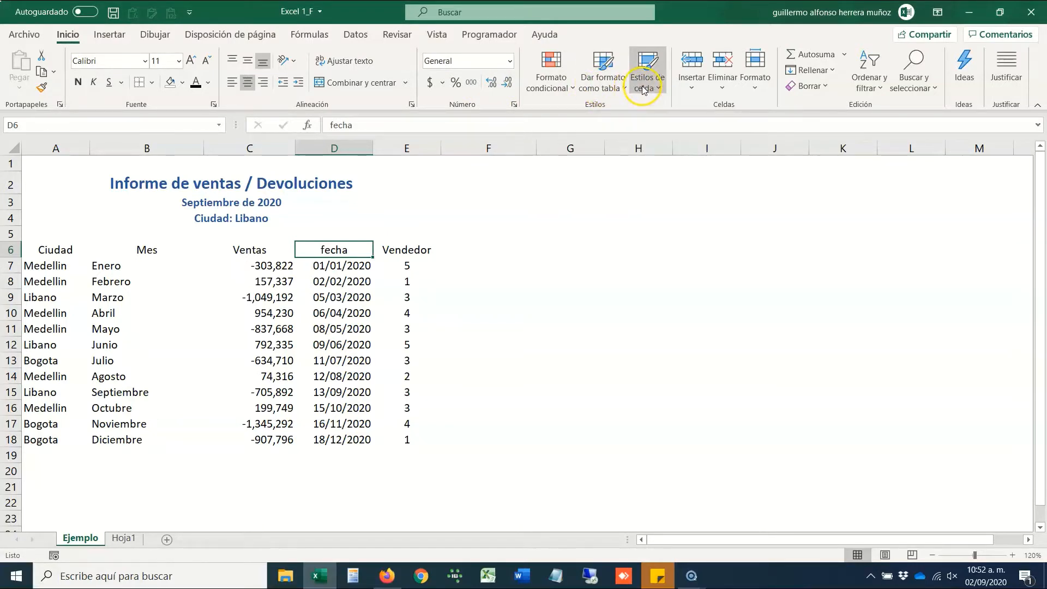
{"action": "left_click", "coordinate": [512, 232]}
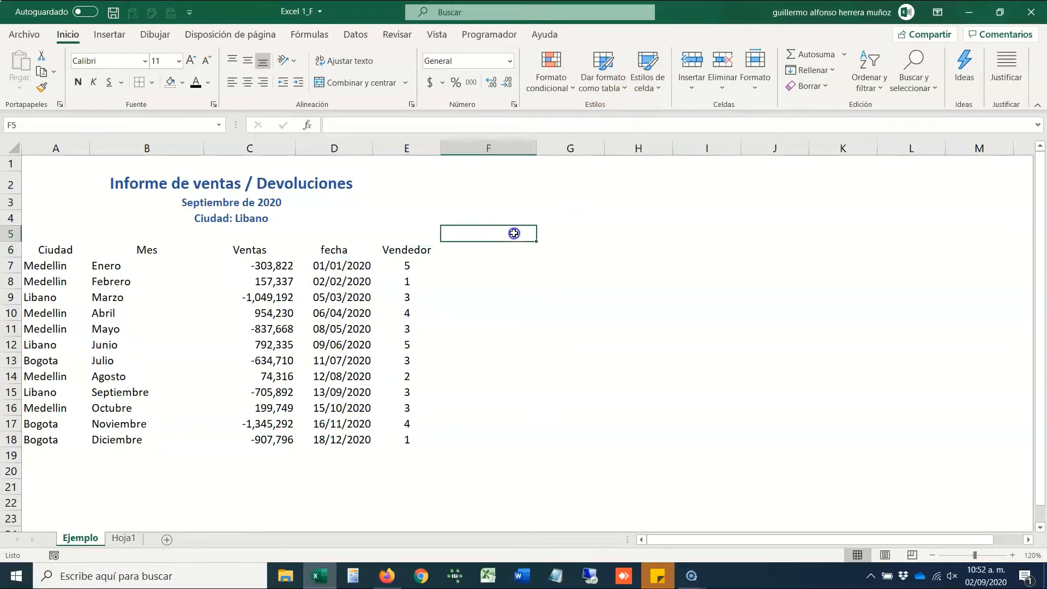
{"action": "left_click", "coordinate": [401, 248]}
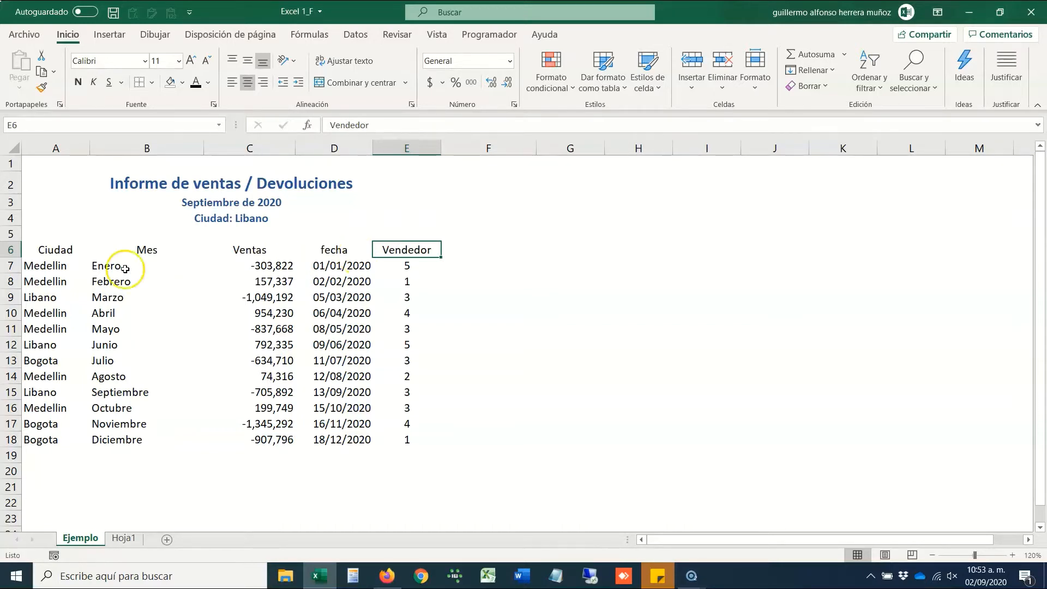
{"action": "left_click_drag", "start_coordinate": [59, 250], "coordinate": [388, 441]}
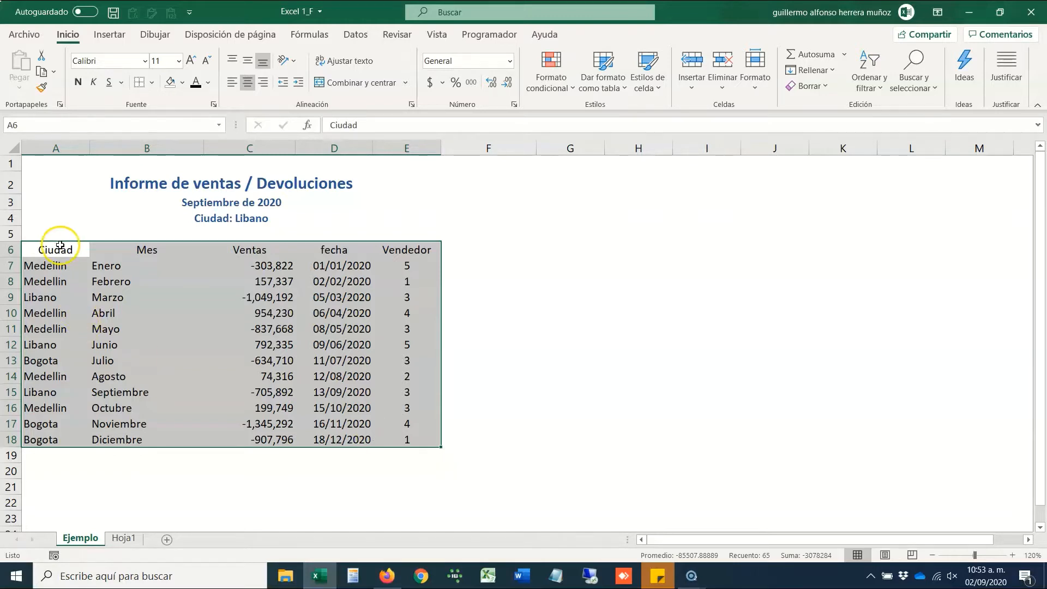
{"action": "left_click_drag", "start_coordinate": [58, 246], "coordinate": [404, 442]}
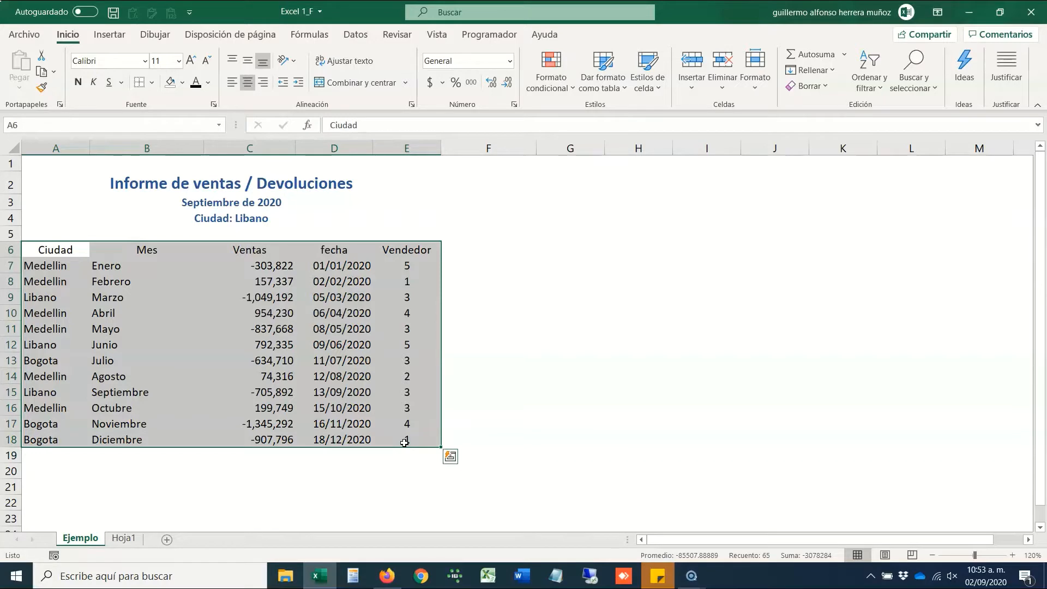
Step: Enter a trial formula in G7 adding the Enero row's Vendedor and Ventas values, and clear it
{"action": "left_click", "coordinate": [522, 263]}
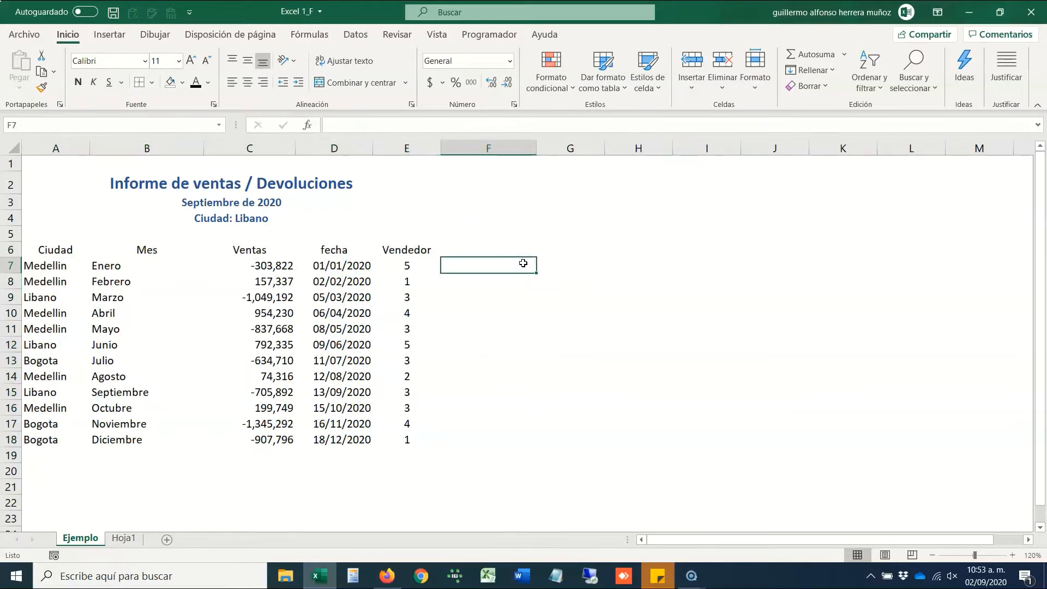
{"action": "key", "text": "Right"}
{"action": "type", "text": "+"}
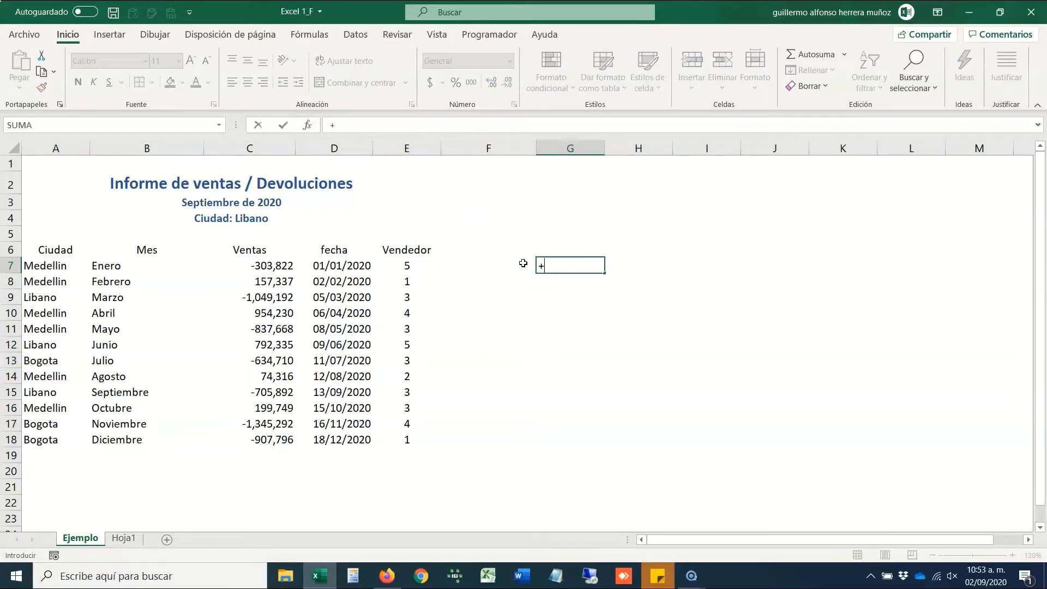
{"action": "key", "text": "Left"}
{"action": "key", "text": "Left"}
{"action": "type", "text": "+"}
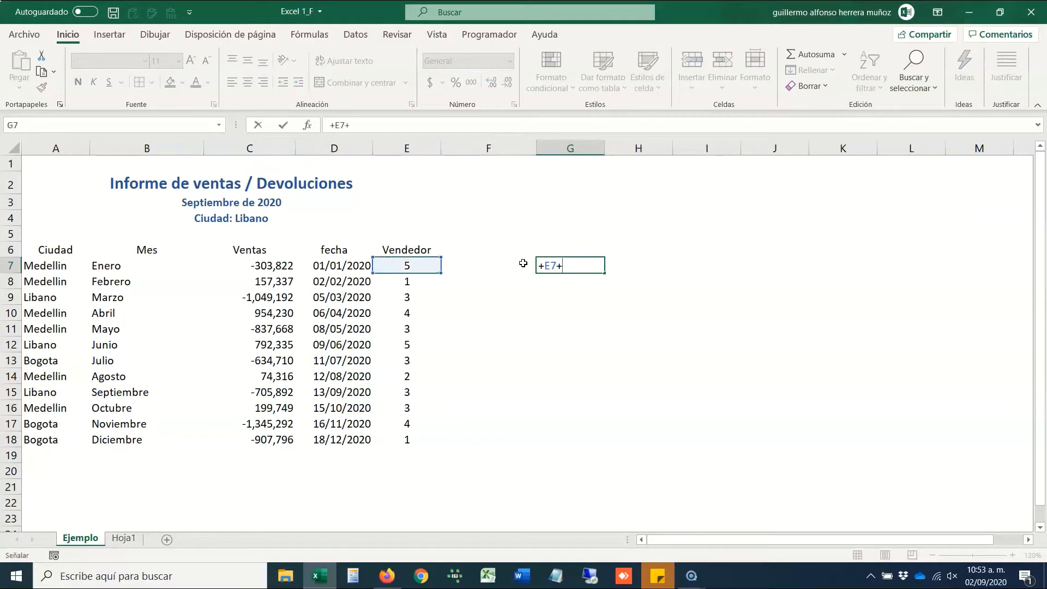
{"action": "key", "text": "Left"}
{"action": "key", "text": "Left"}
{"action": "key", "text": "Left"}
{"action": "key", "text": "Left"}
{"action": "key", "text": "ctrl+Return"}
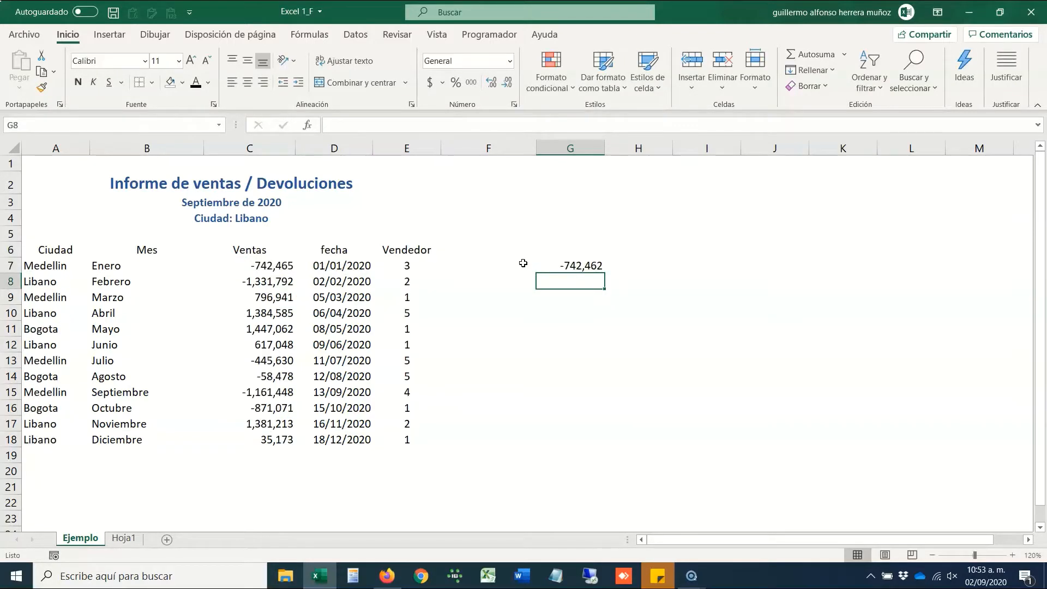
{"action": "key", "text": "Delete"}
Step: Add the column heading "Calculo Comision" in F6, beside the Vendedor heading
{"action": "key", "text": "Left"}
{"action": "key", "text": "Left"}
{"action": "key", "text": "Left"}
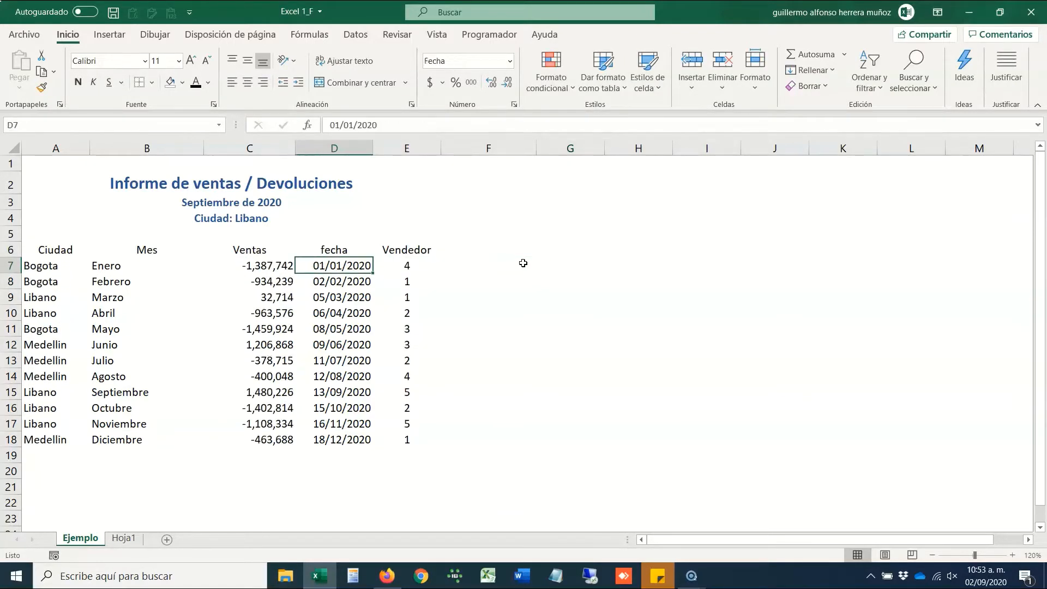
{"action": "key", "text": "Up"}
{"action": "key", "text": "Home"}
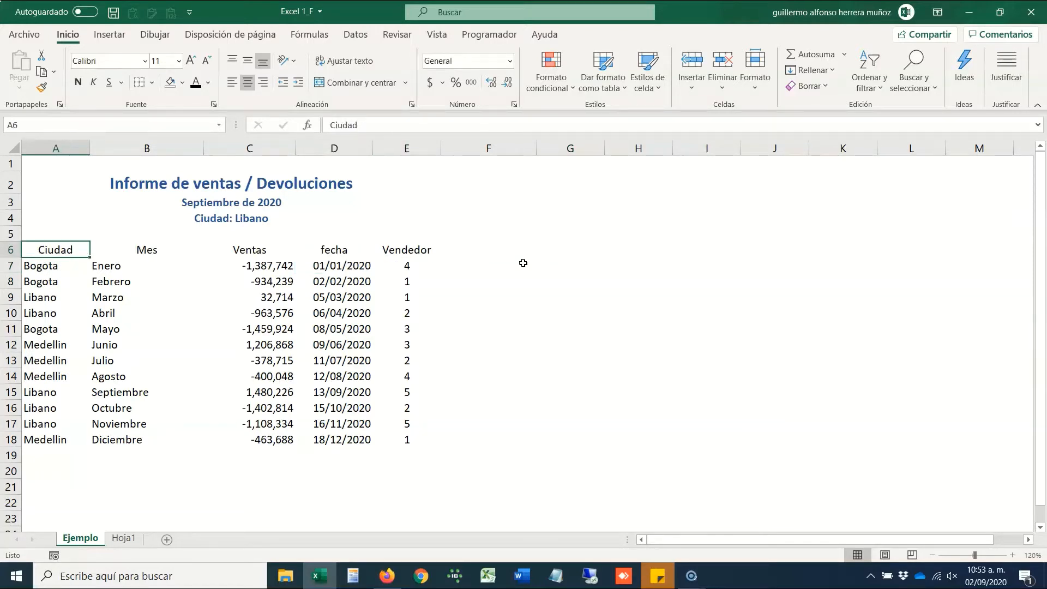
{"action": "key", "text": "ctrl+Right"}
{"action": "key", "text": "Right"}
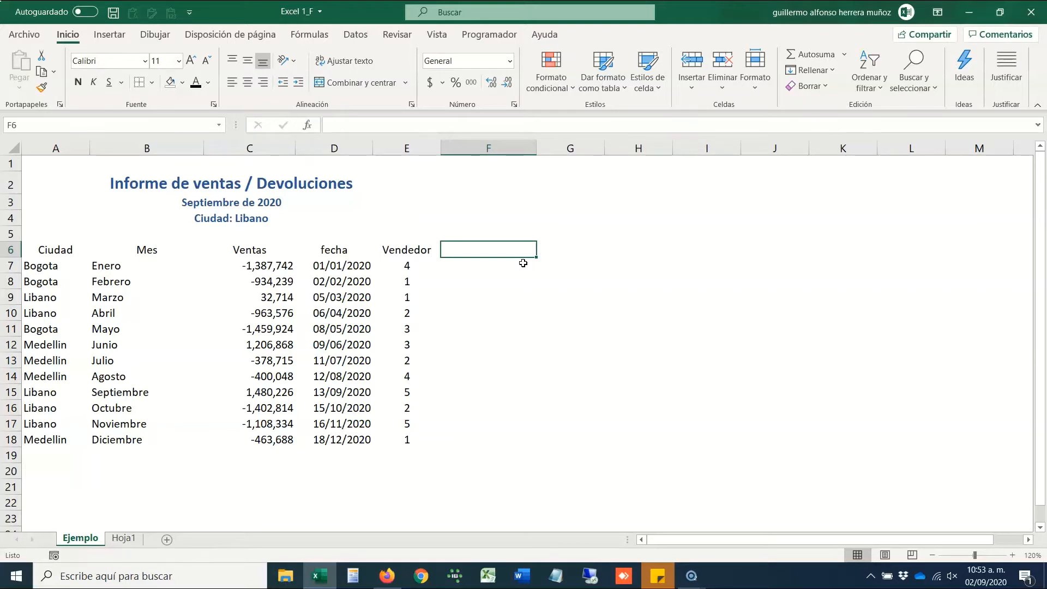
{"action": "type", "text": "Calc"}
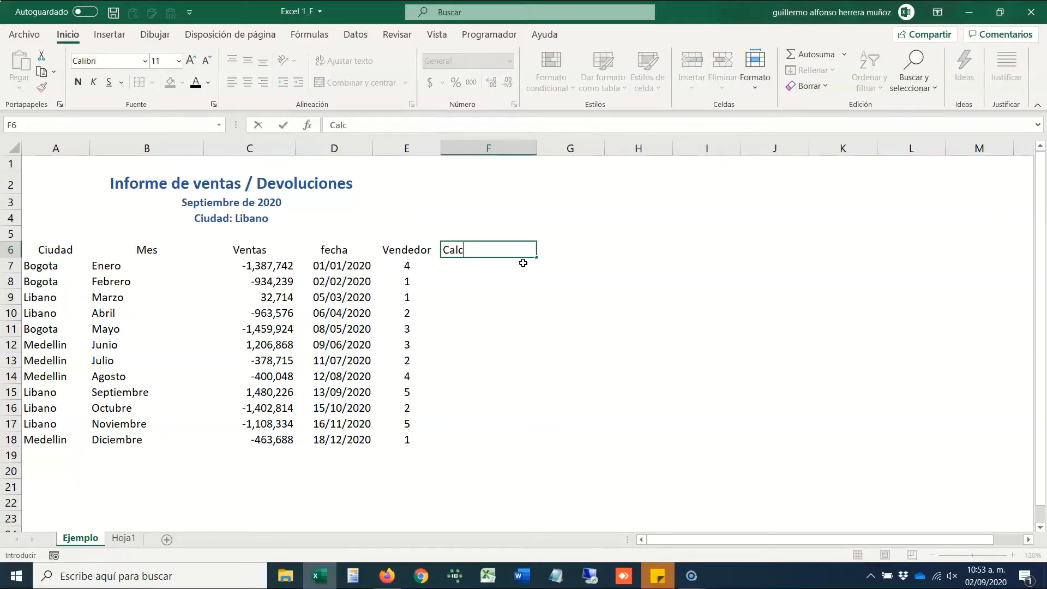
{"action": "type", "text": "ulo Comision"}
{"action": "key", "text": "Return"}
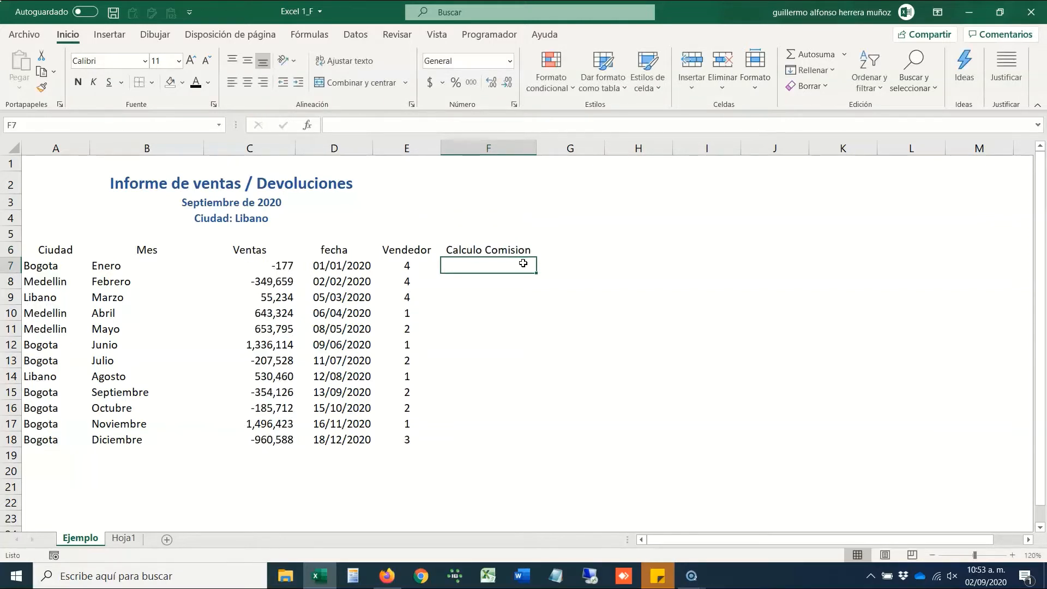
Step: Enter the formula +SI(A7="Bogota";1%;0.5%) in F7, under the Calculo Comision heading
{"action": "type", "text": "+si("}
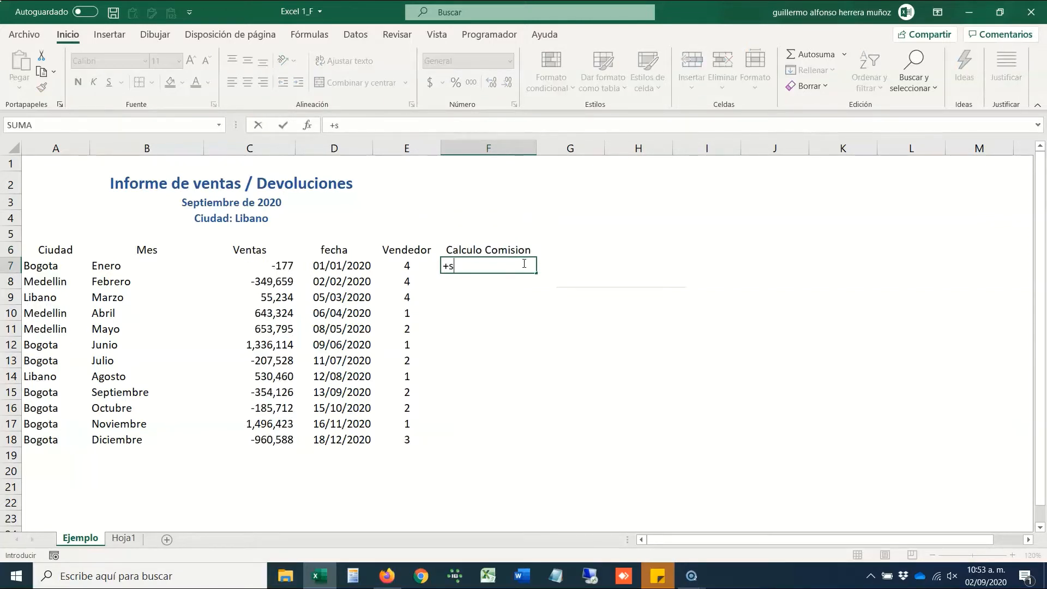
{"action": "key", "text": "Left"}
{"action": "key", "text": "Left"}
{"action": "key", "text": "Left"}
{"action": "key", "text": "Left"}
{"action": "key", "text": "Left"}
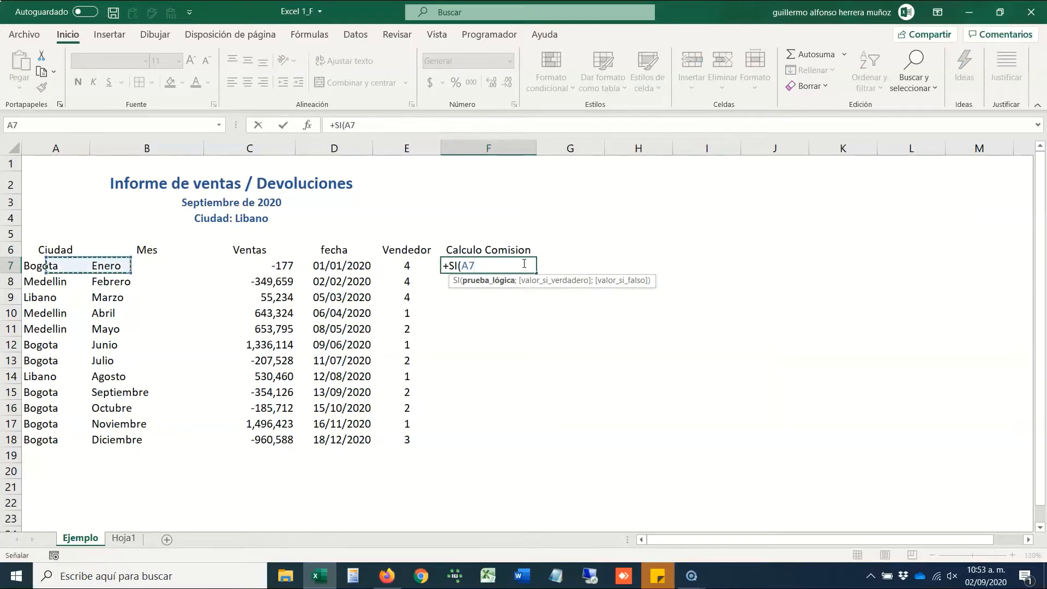
{"action": "type", "text": "=\"Bogo"}
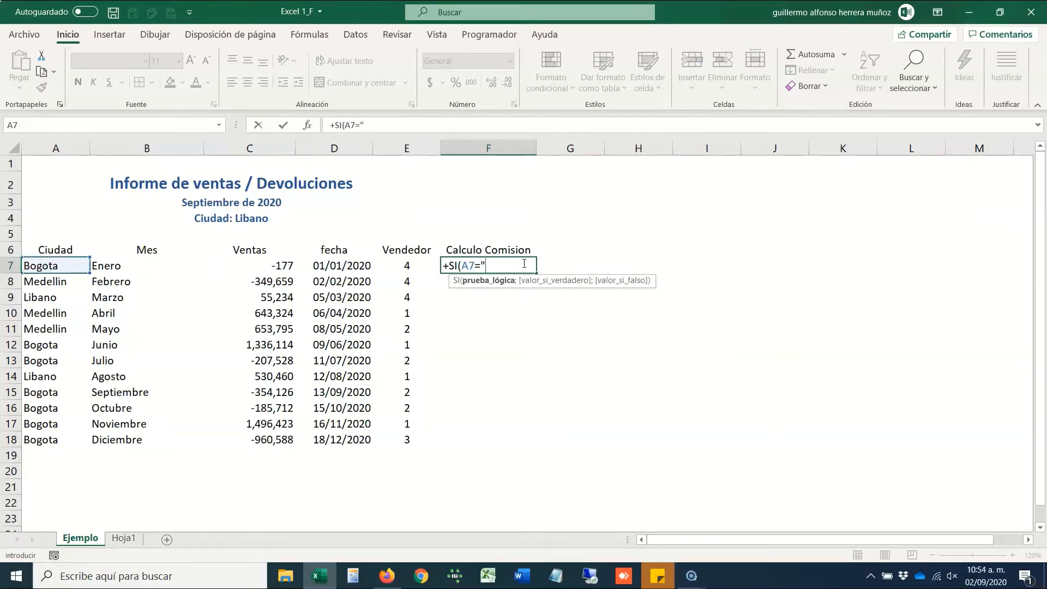
{"action": "type", "text": "ta\";\"1%"}
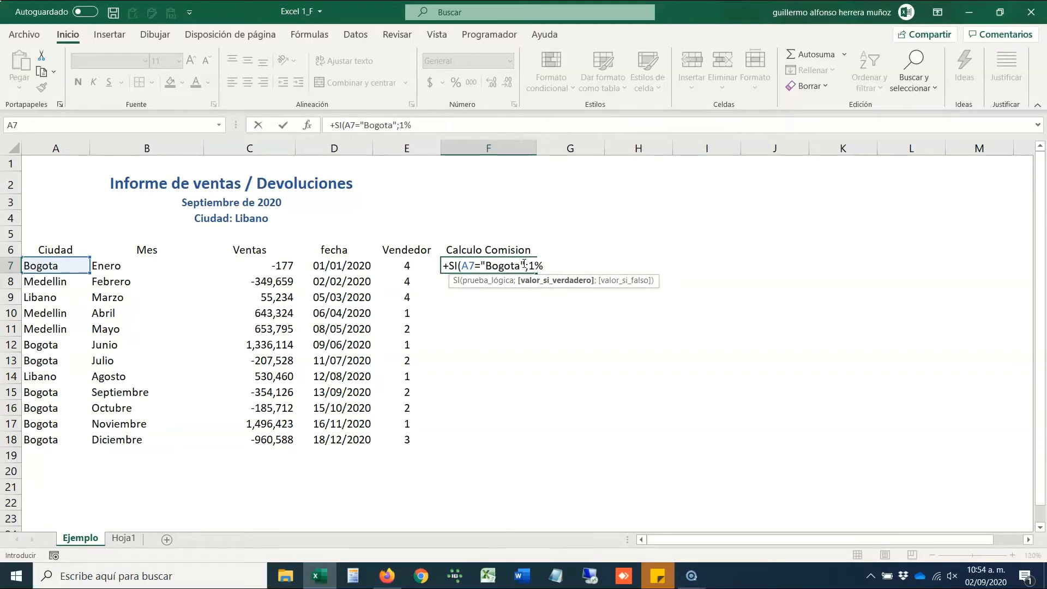
{"action": "type", "text": ";"}
{"action": "type", "text": "0."}
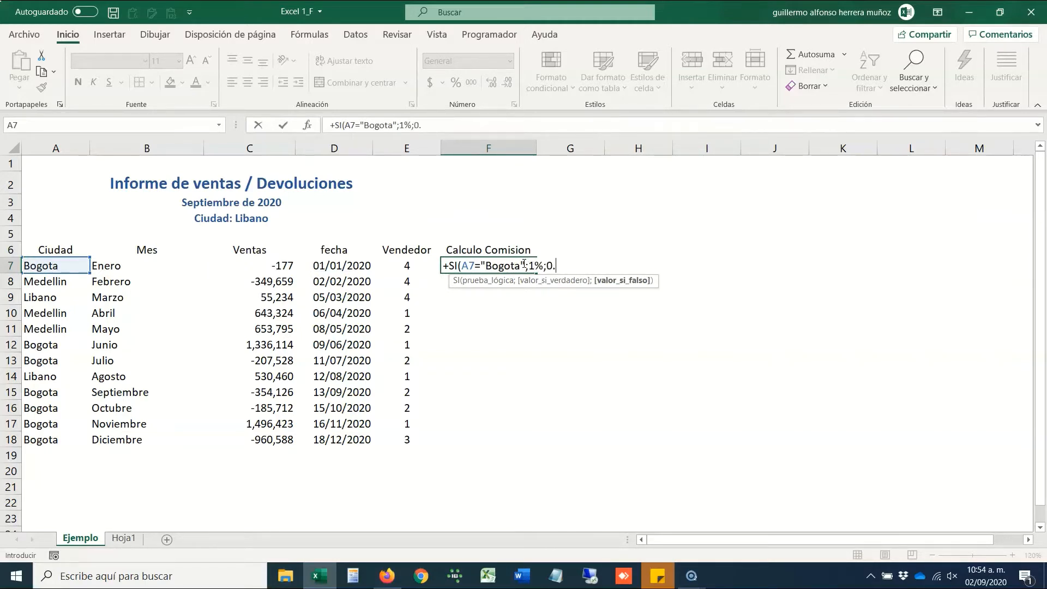
{"action": "type", "text": "5%)"}
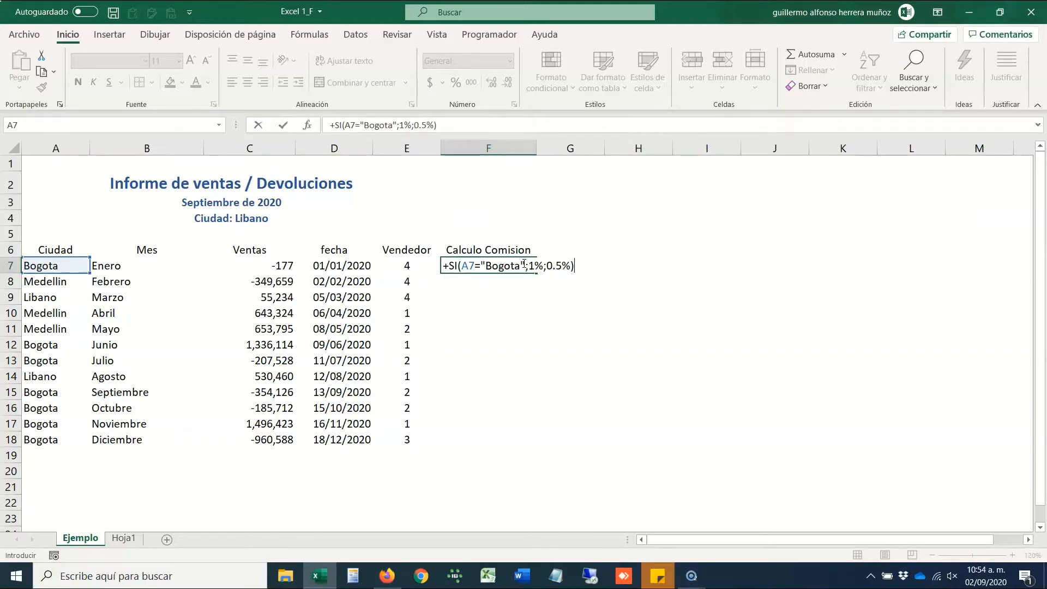
{"action": "key", "text": "Return"}
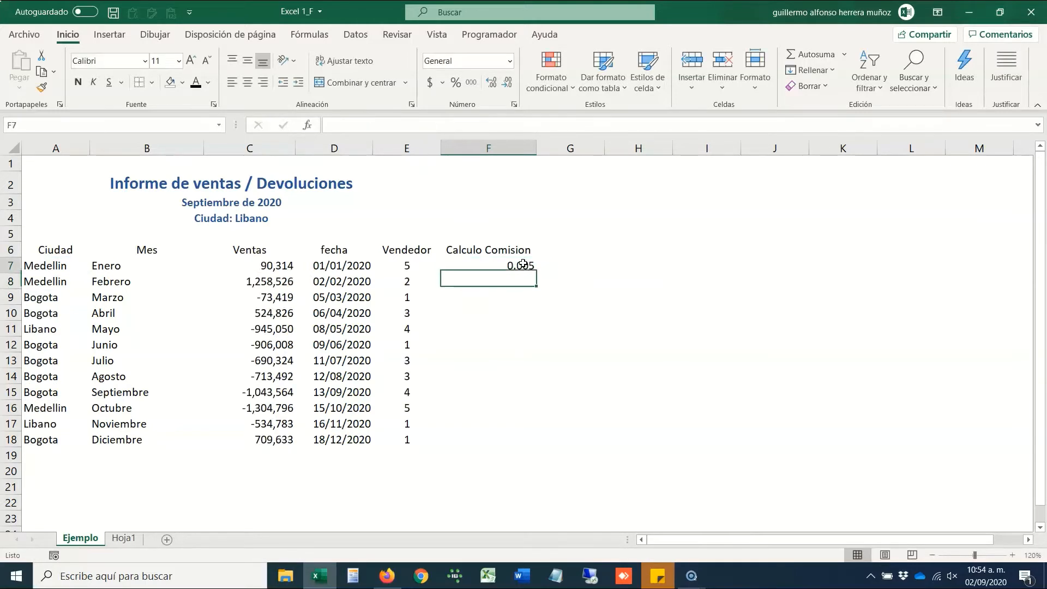
Step: Insert two blank columns between the Vendedor and Calculo Comision columns
{"action": "left_click", "coordinate": [527, 265]}
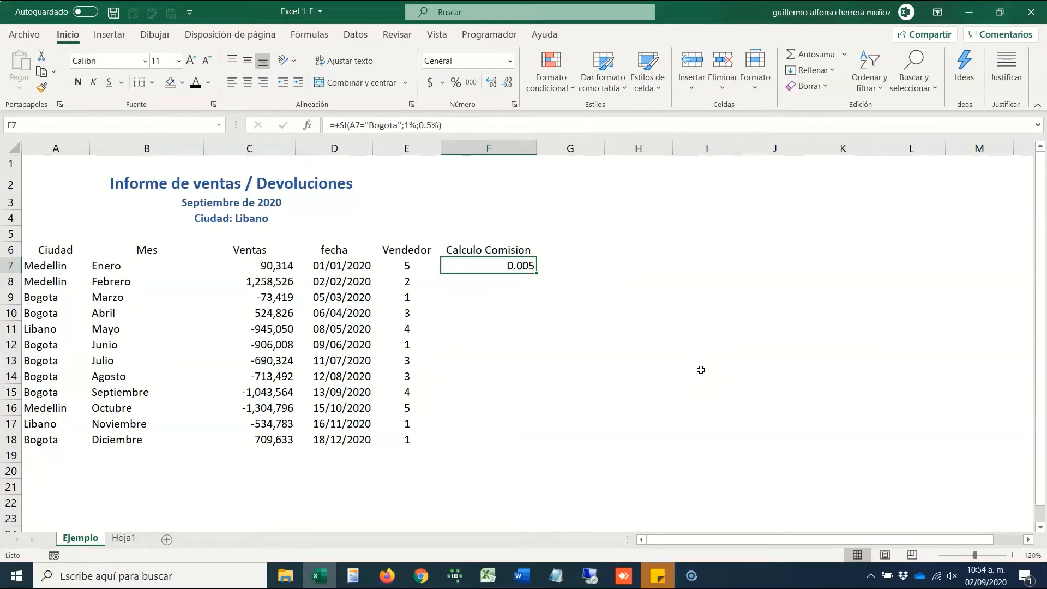
{"action": "key", "text": "ctrl+space"}
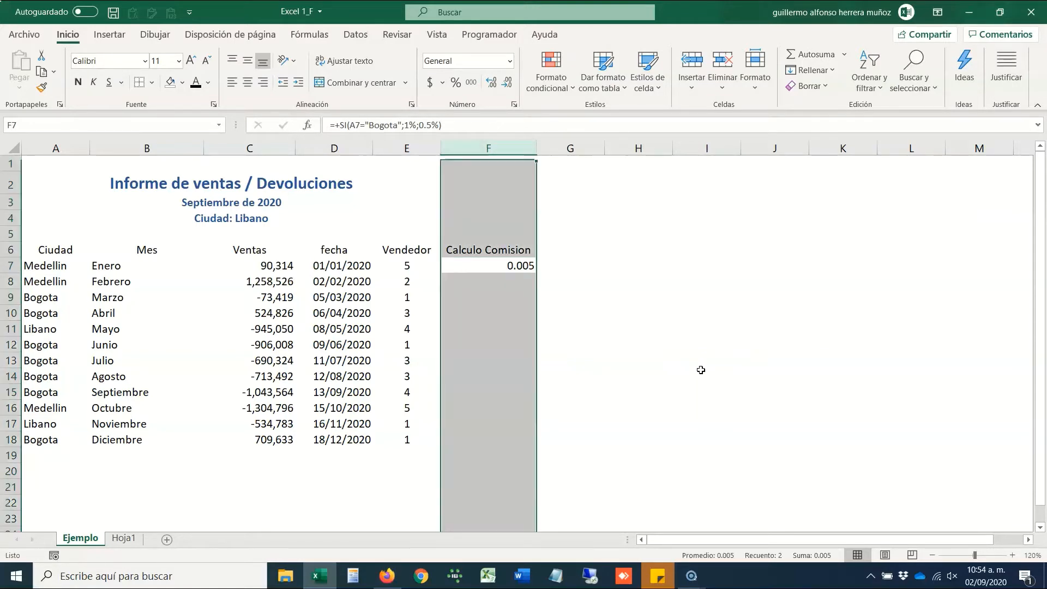
{"action": "key", "text": "ctrl+plus"}
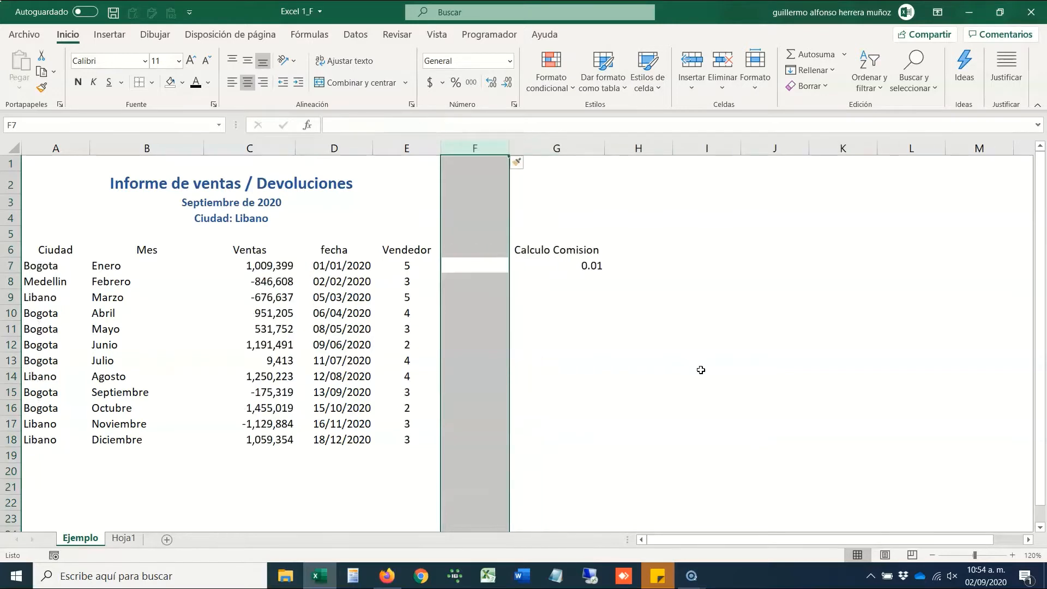
{"action": "key", "text": "Right"}
{"action": "key", "text": "ctrl+space"}
{"action": "key", "text": "ctrl+plus"}
Step: Format the sales data in A6:E18 as a table with the blue-header light style and "La tabla tiene encabezados" unchecked
{"action": "key", "text": "ctrl+Left"}
{"action": "key", "text": "ctrl+Left"}
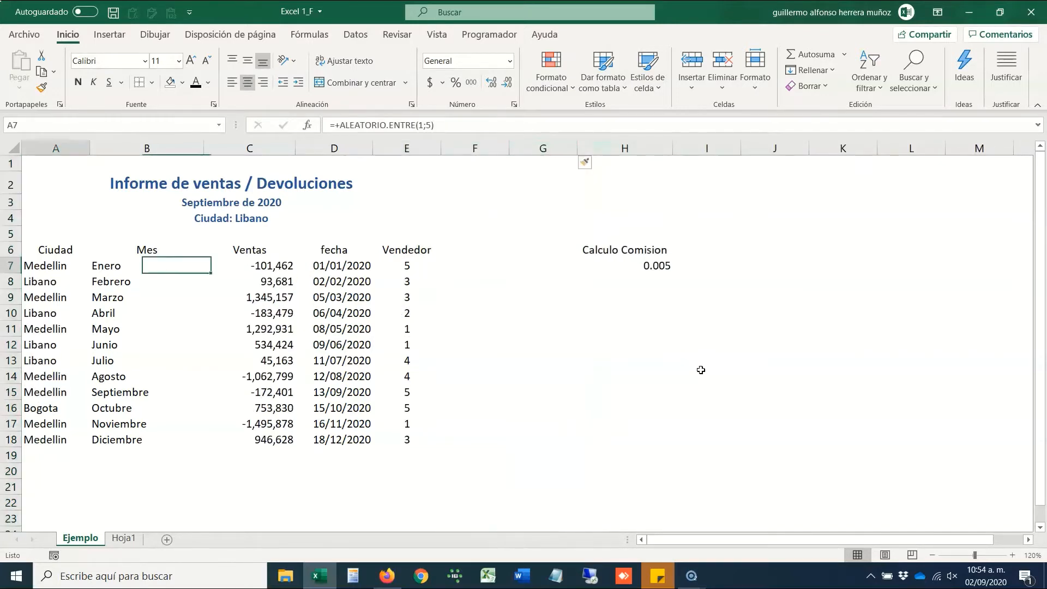
{"action": "key", "text": "Up"}
{"action": "key", "text": "ctrl+shift+Down"}
{"action": "key", "text": "ctrl+shift+Right"}
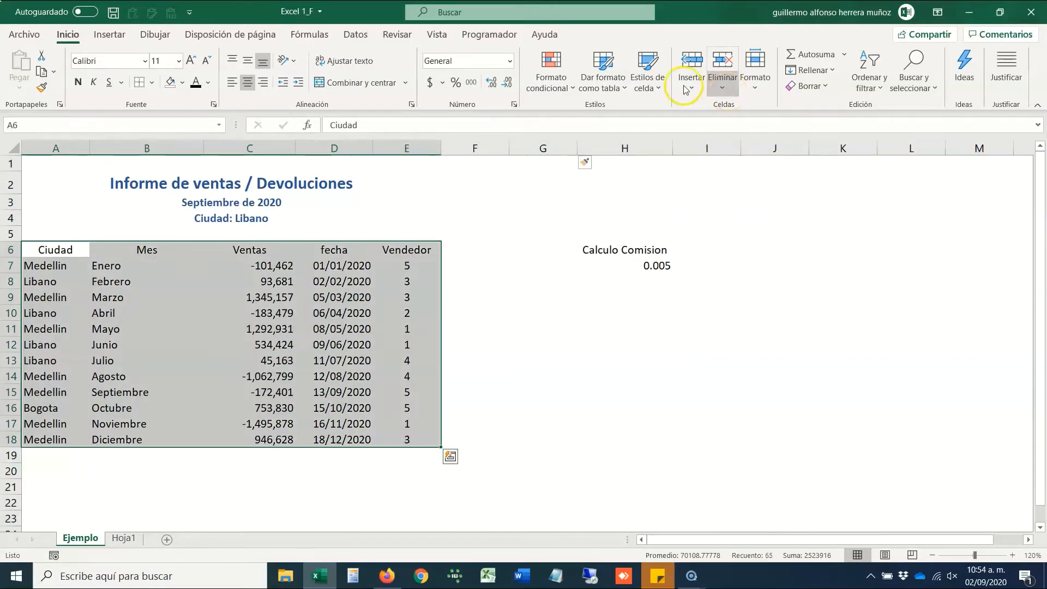
{"action": "left_click", "coordinate": [615, 80]}
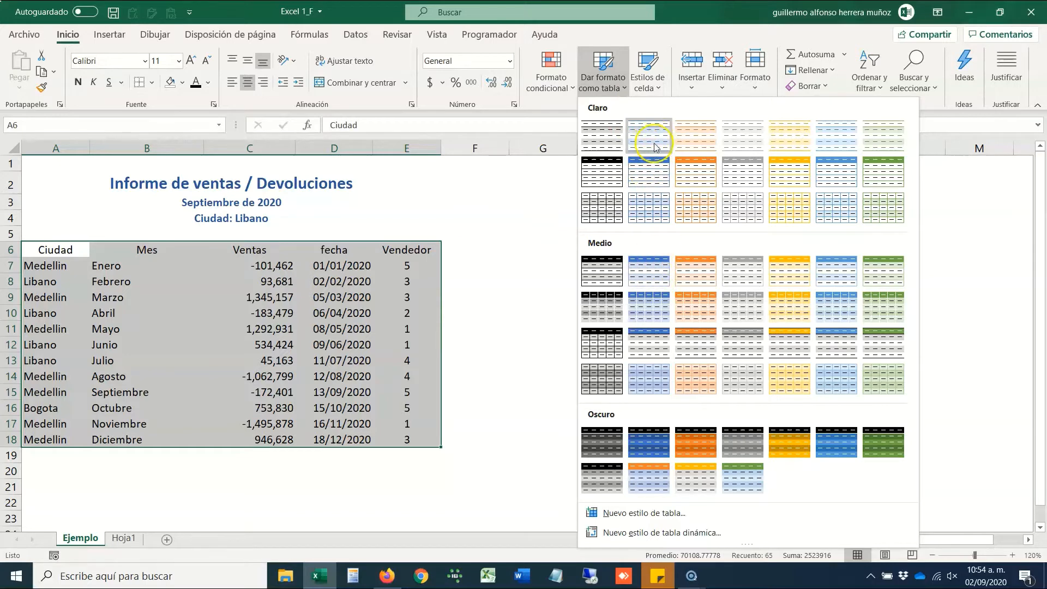
{"action": "left_click", "coordinate": [649, 170]}
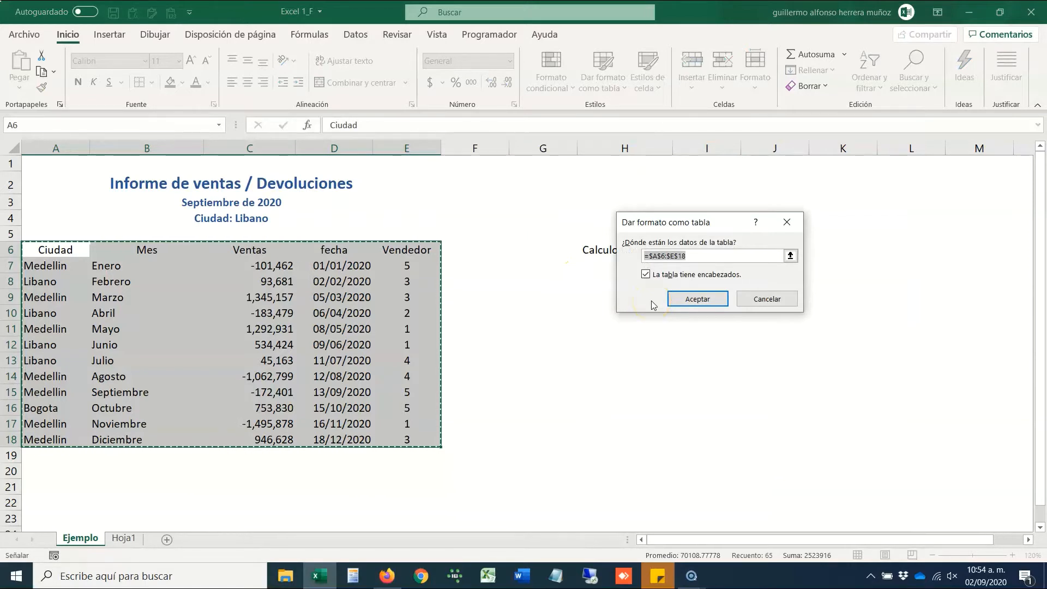
{"action": "left_click", "coordinate": [708, 243]}
{"action": "left_click", "coordinate": [646, 276]}
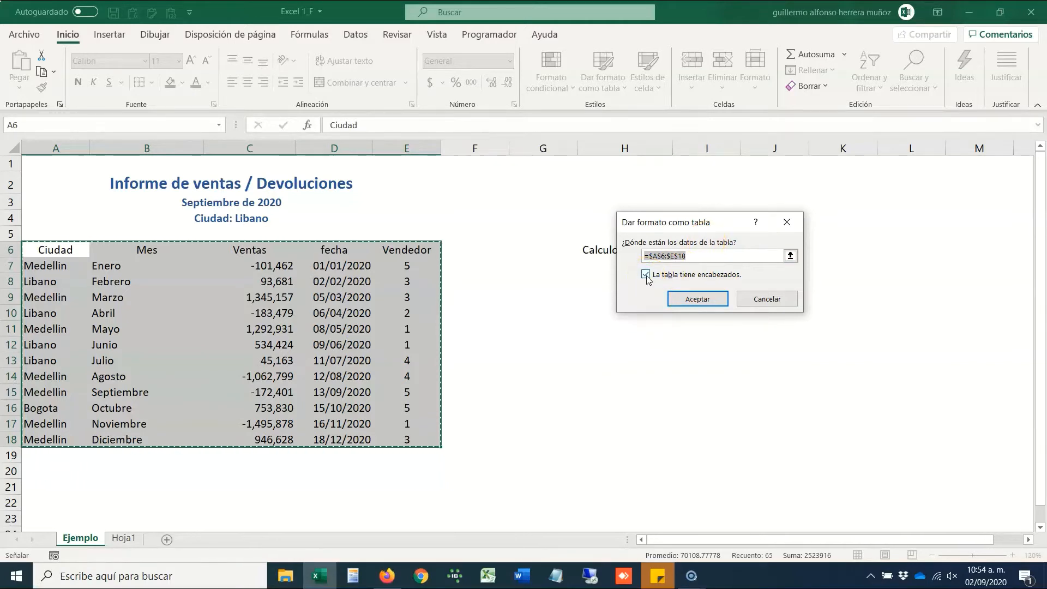
{"action": "left_click", "coordinate": [646, 275]}
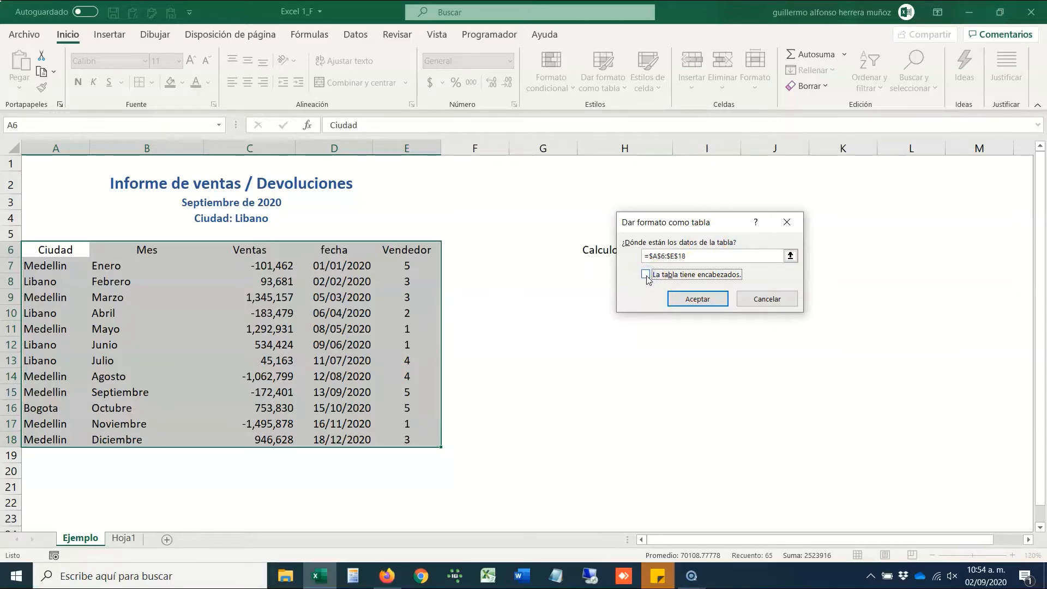
{"action": "left_click", "coordinate": [710, 304]}
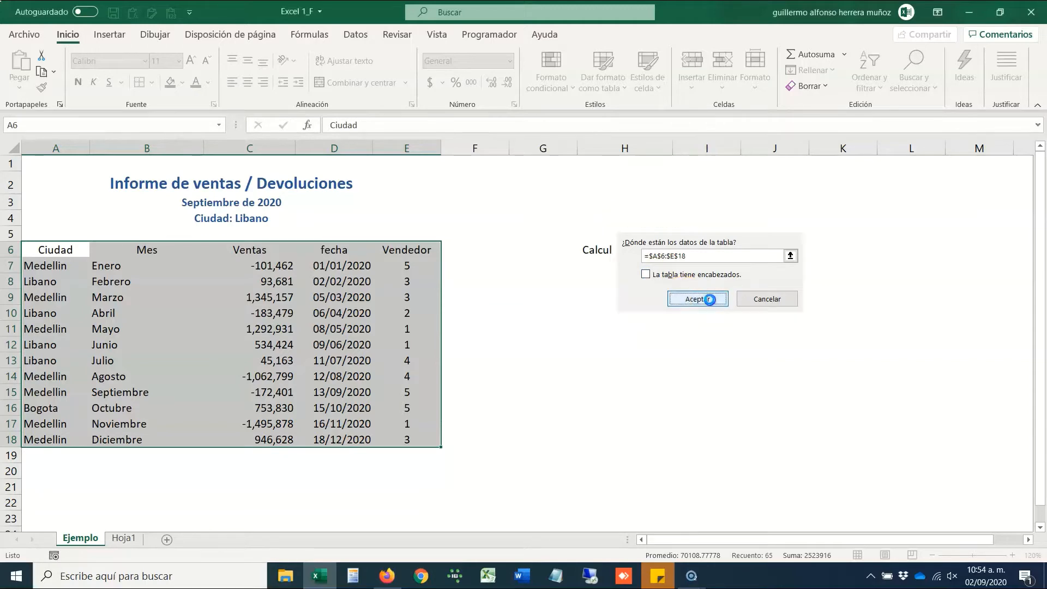
Step: Inspect the generic column headings in row 6 and undo the table formatting
{"action": "left_click", "coordinate": [48, 249]}
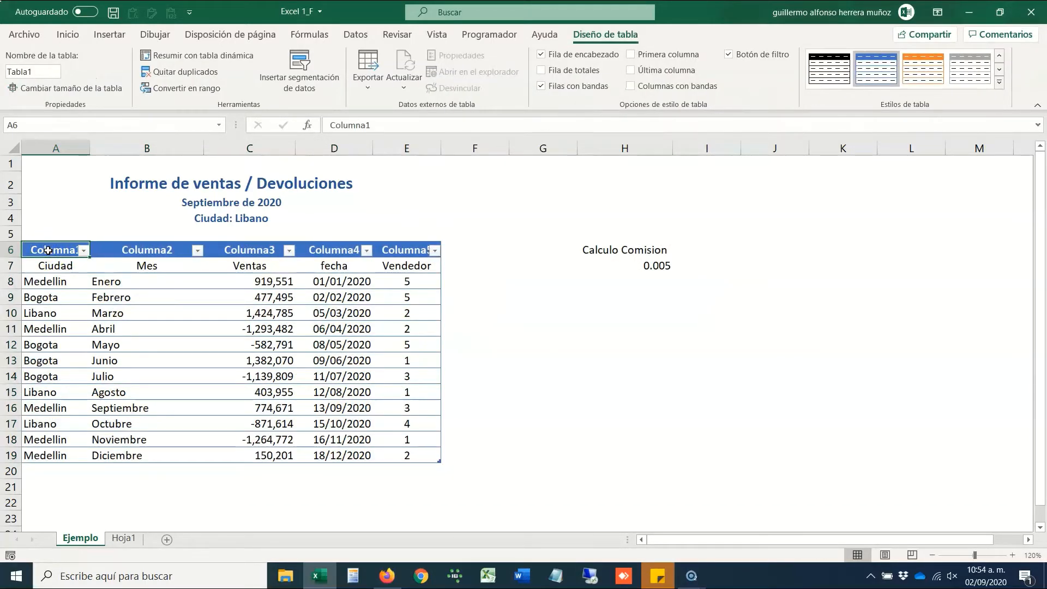
{"action": "left_click_drag", "start_coordinate": [48, 250], "coordinate": [151, 244]}
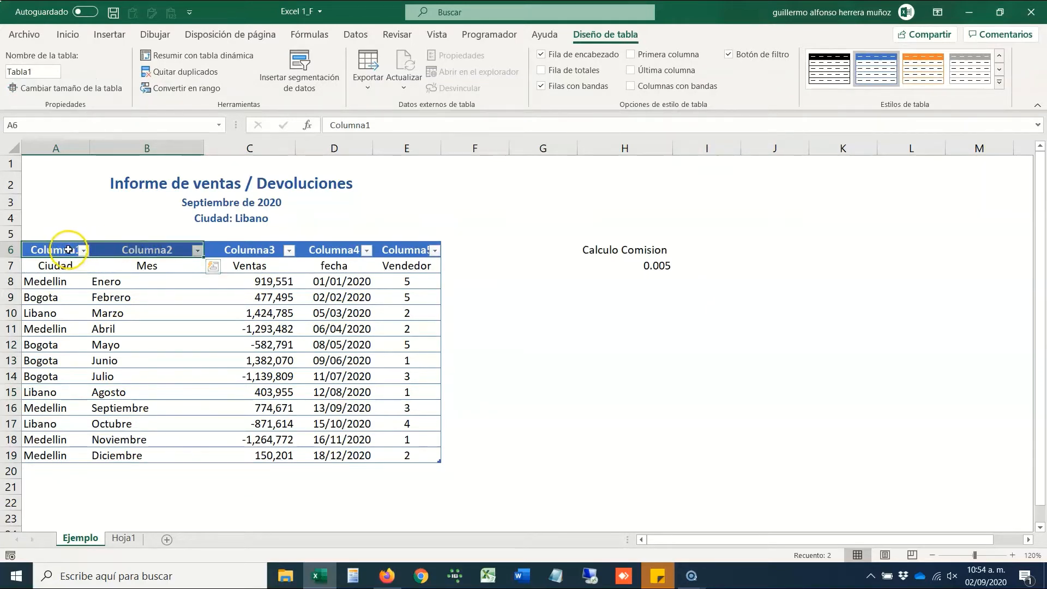
{"action": "left_click", "coordinate": [68, 250]}
{"action": "key", "text": "Right"}
{"action": "key", "text": "Right"}
{"action": "key", "text": "Right"}
{"action": "key", "text": "Right"}
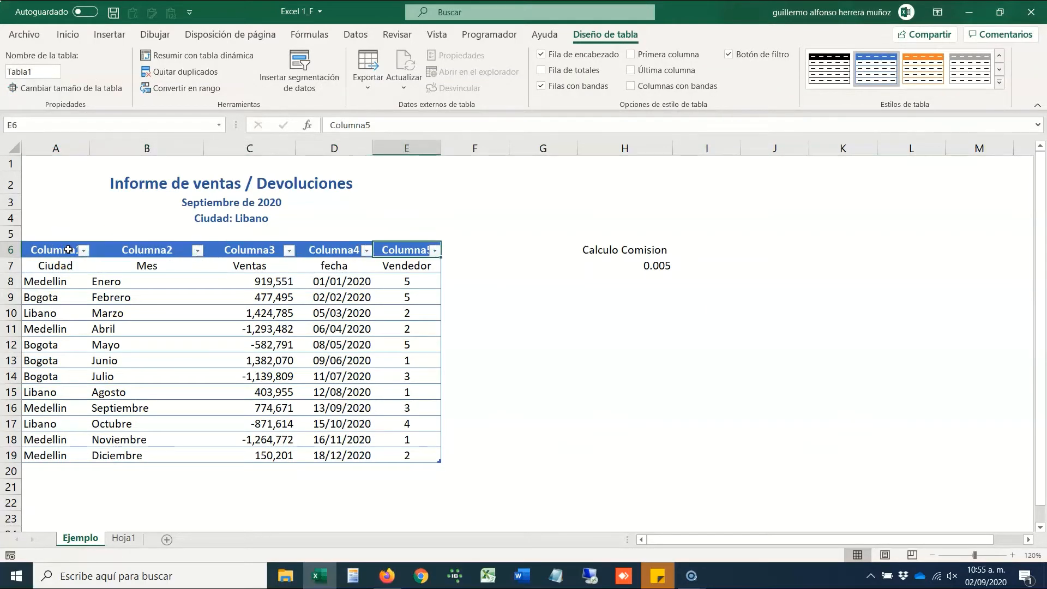
{"action": "key", "text": "ctrl+z"}
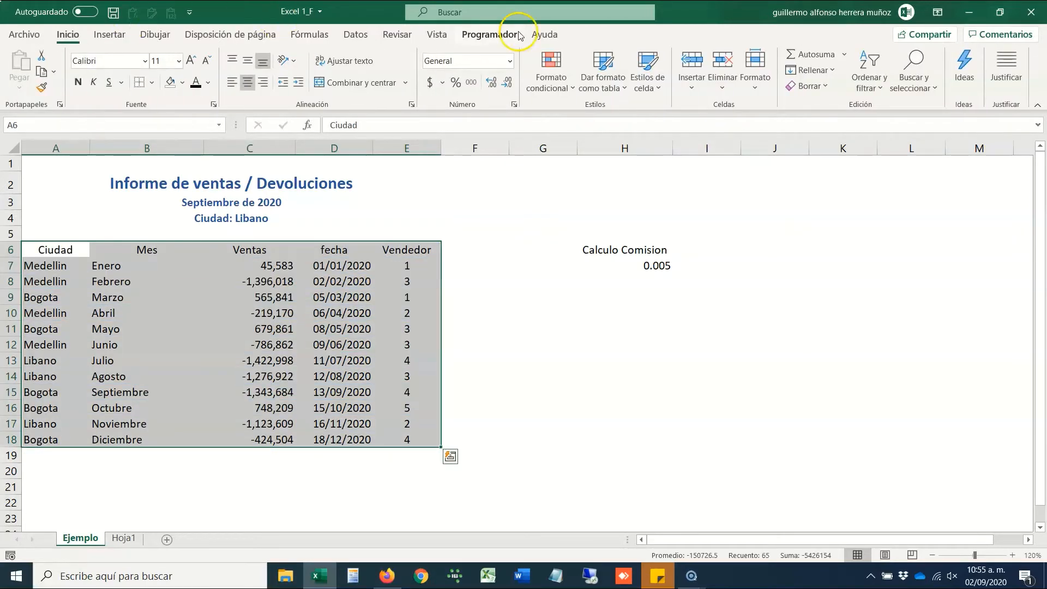
Step: Format A6:E18 as a table with the blue-header style, keeping "La tabla tiene encabezados" checked
{"action": "left_click", "coordinate": [602, 70]}
{"action": "left_click", "coordinate": [639, 169]}
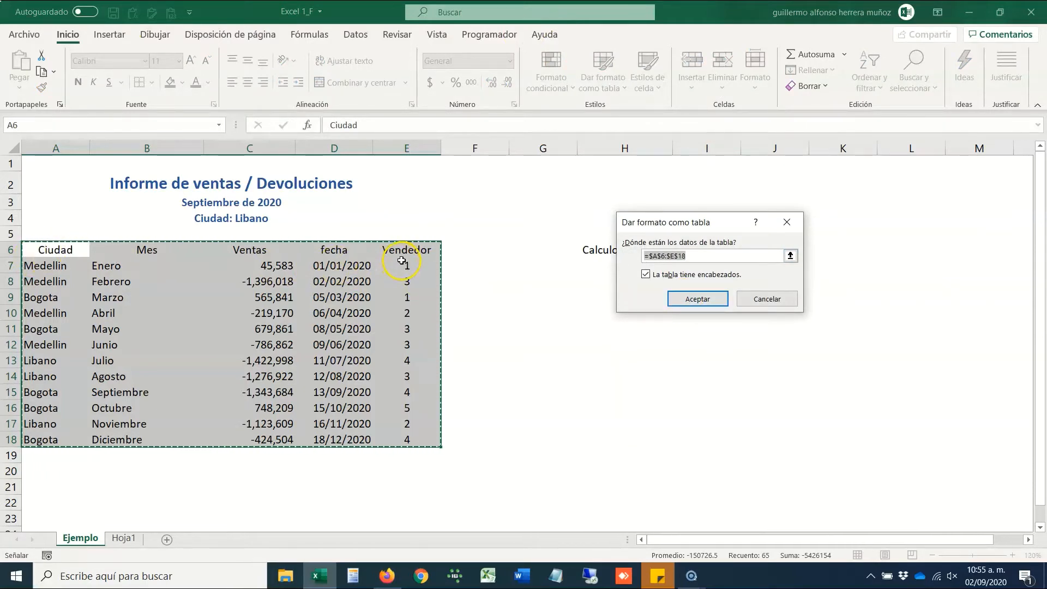
{"action": "left_click", "coordinate": [700, 300]}
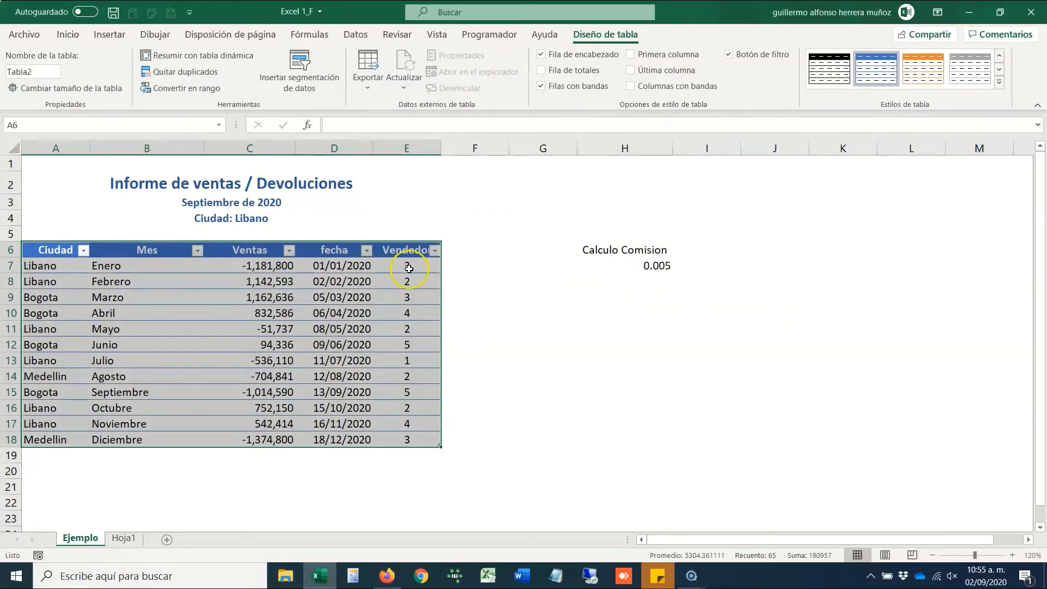
{"action": "left_click_drag", "start_coordinate": [409, 265], "coordinate": [55, 424]}
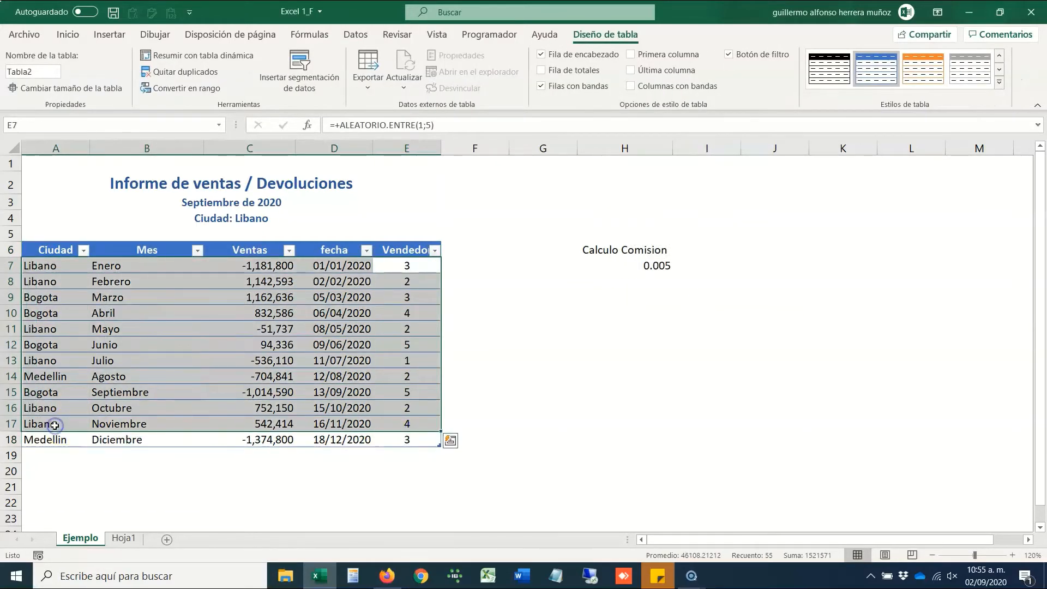
{"action": "key", "text": "Up"}
{"action": "key", "text": "Home"}
{"action": "key", "text": "ctrl+shift+Down"}
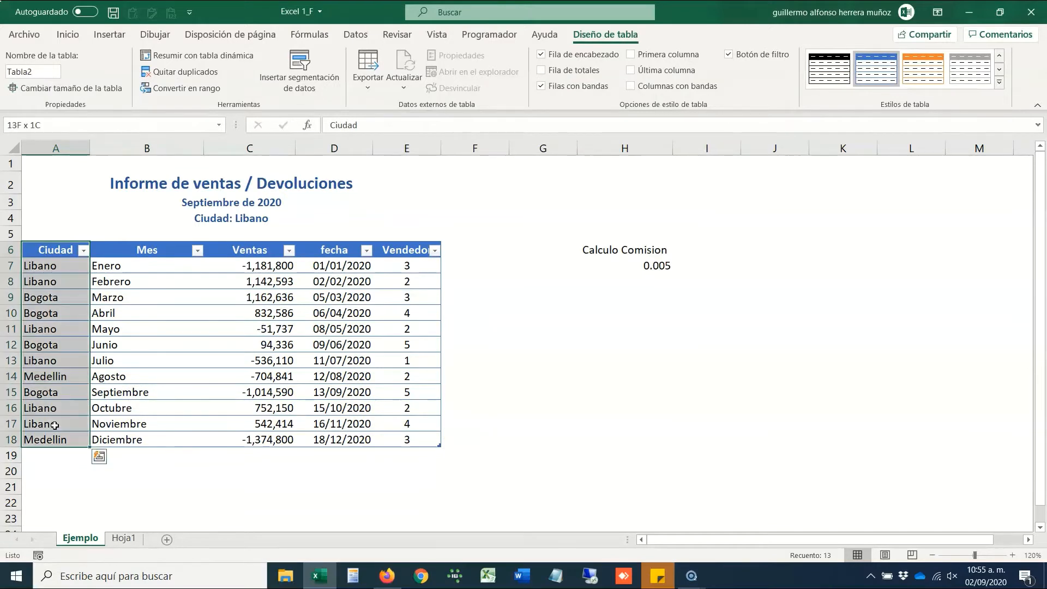
{"action": "key", "text": "ctrl+shift+Right"}
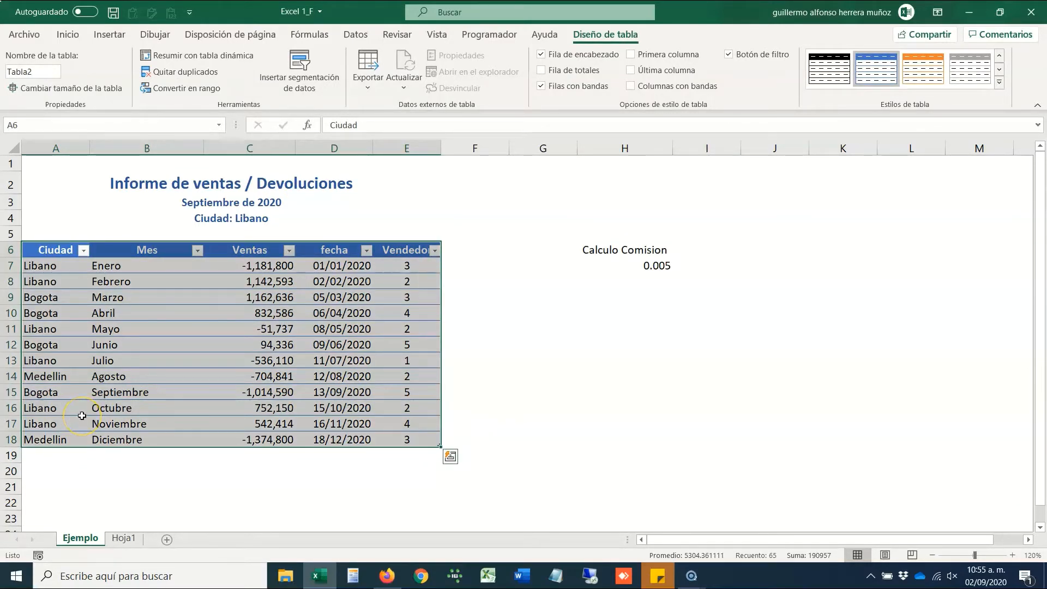
Step: Add a column headed Comision in F6, directly beside the table's Vendedor column
{"action": "left_click", "coordinate": [475, 249]}
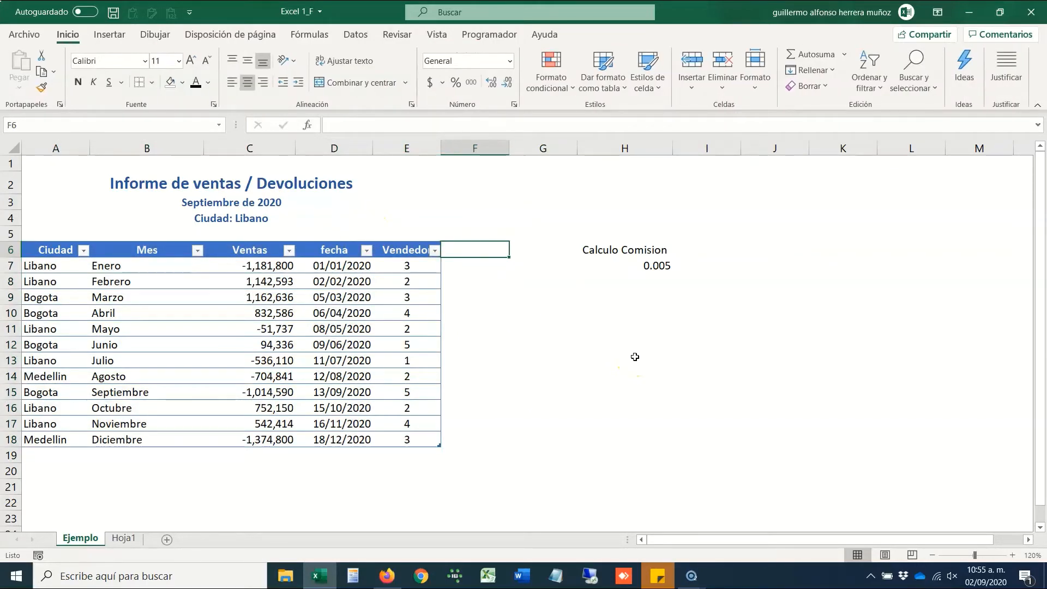
{"action": "key", "text": "Right"}
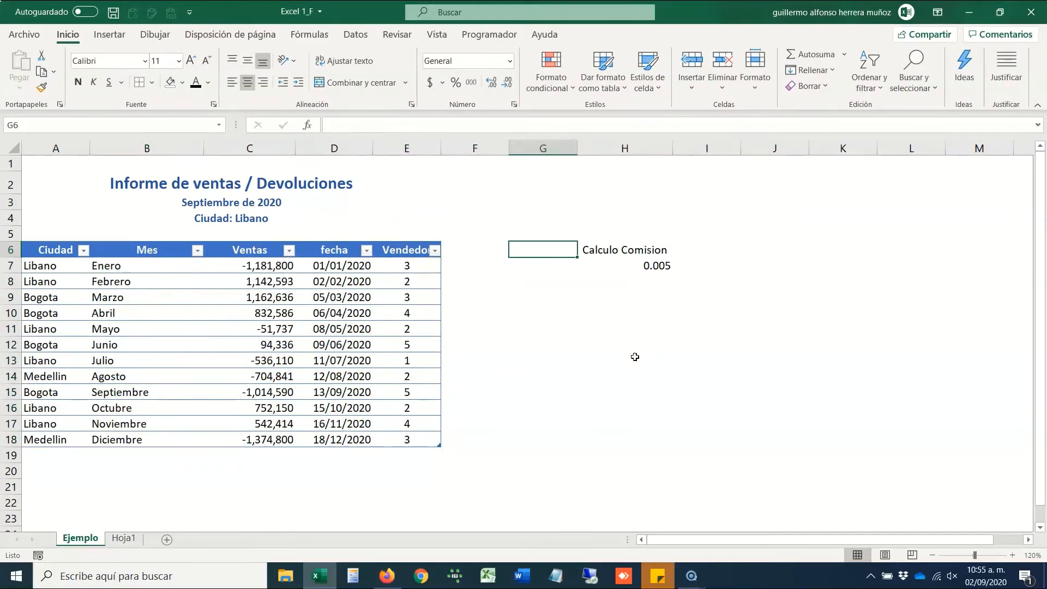
{"action": "key", "text": "Left"}
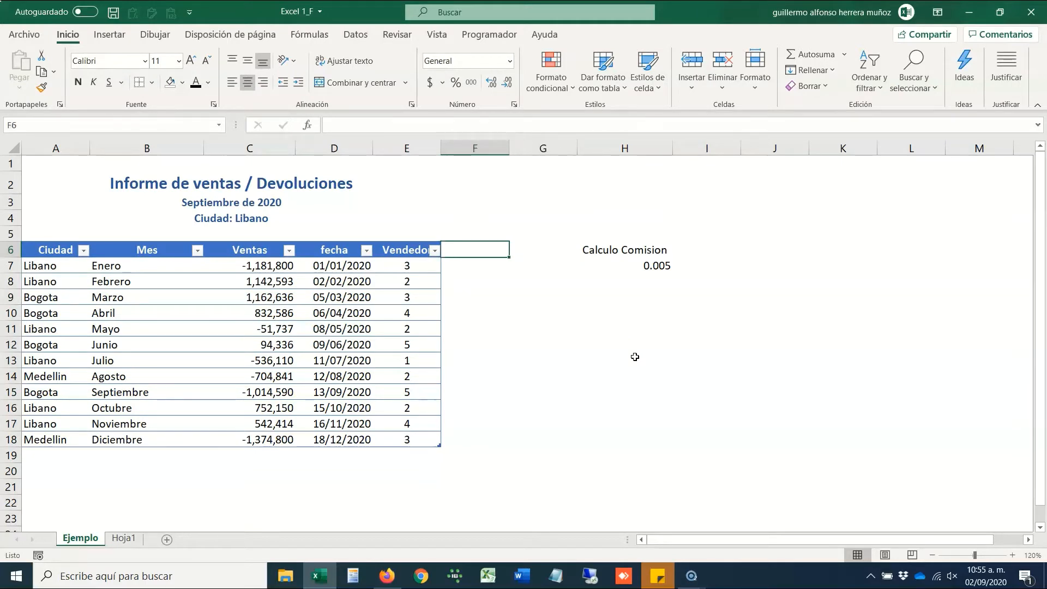
{"action": "type", "text": "Comision"}
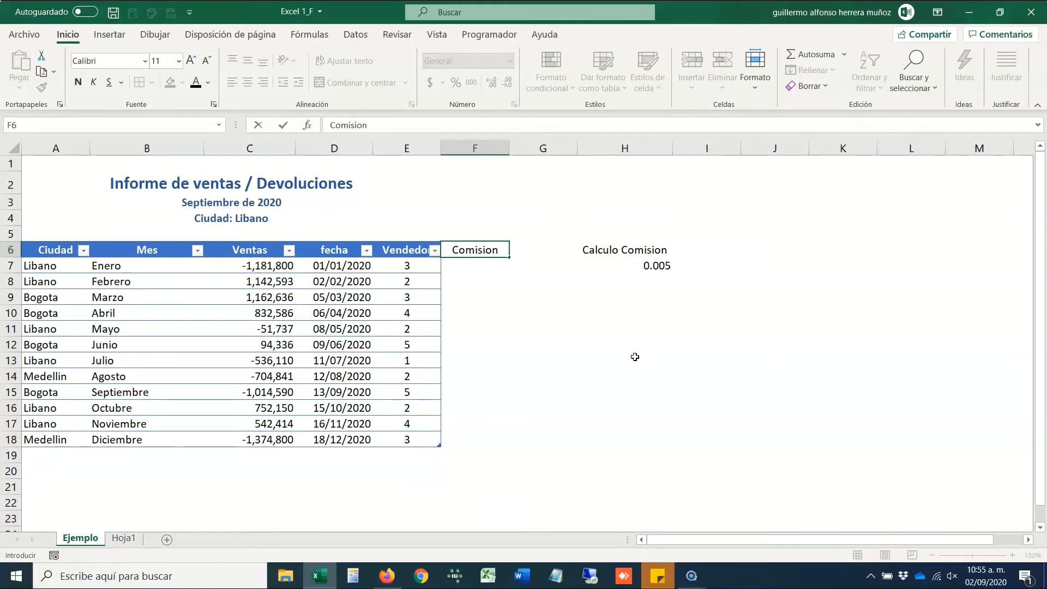
{"action": "key", "text": "Return"}
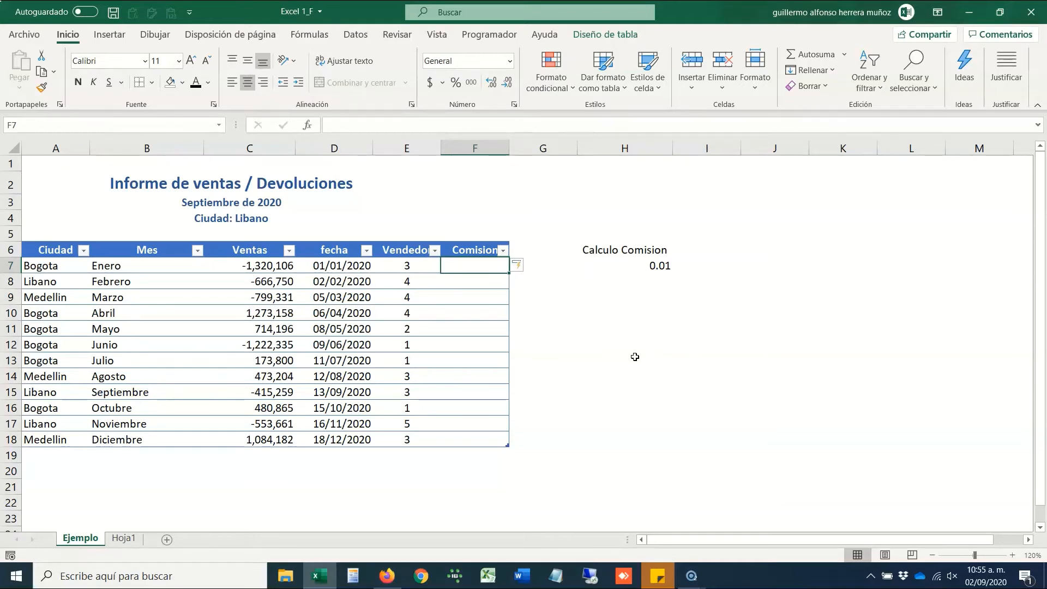
{"action": "type", "text": "+SI("}
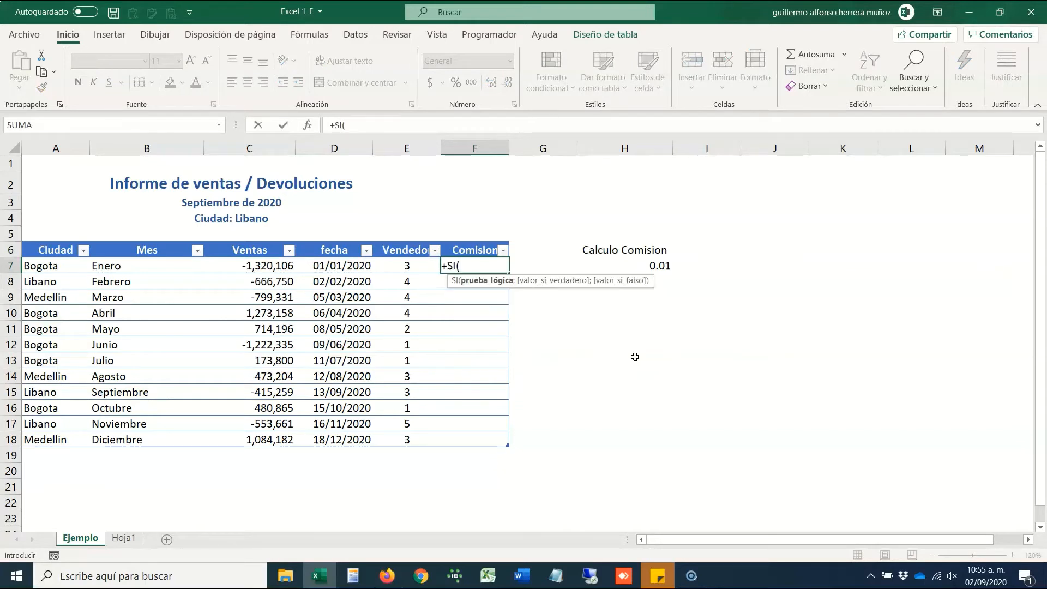
{"action": "key", "text": "Left"}
{"action": "key", "text": "Left"}
{"action": "key", "text": "Left"}
{"action": "key", "text": "Left"}
{"action": "key", "text": "Left"}
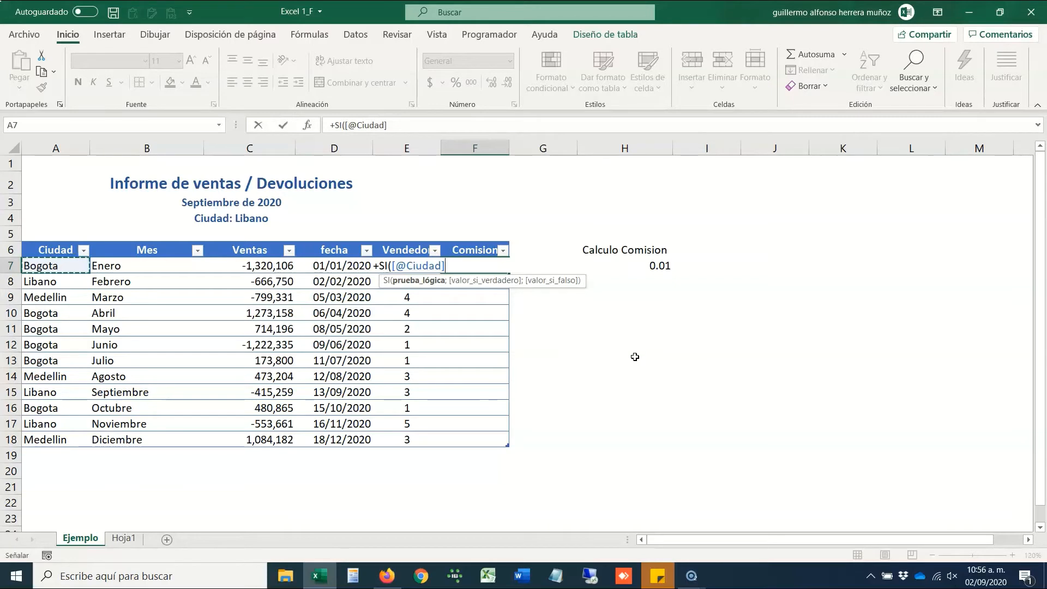
{"action": "type", "text": "=\""}
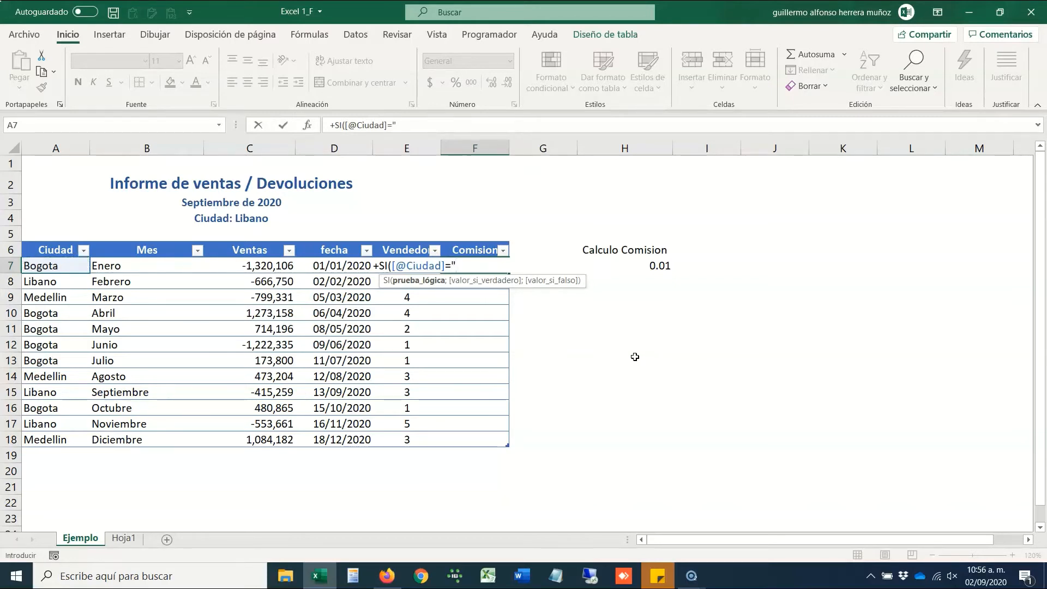
{"action": "type", "text": "Bogota\";\""}
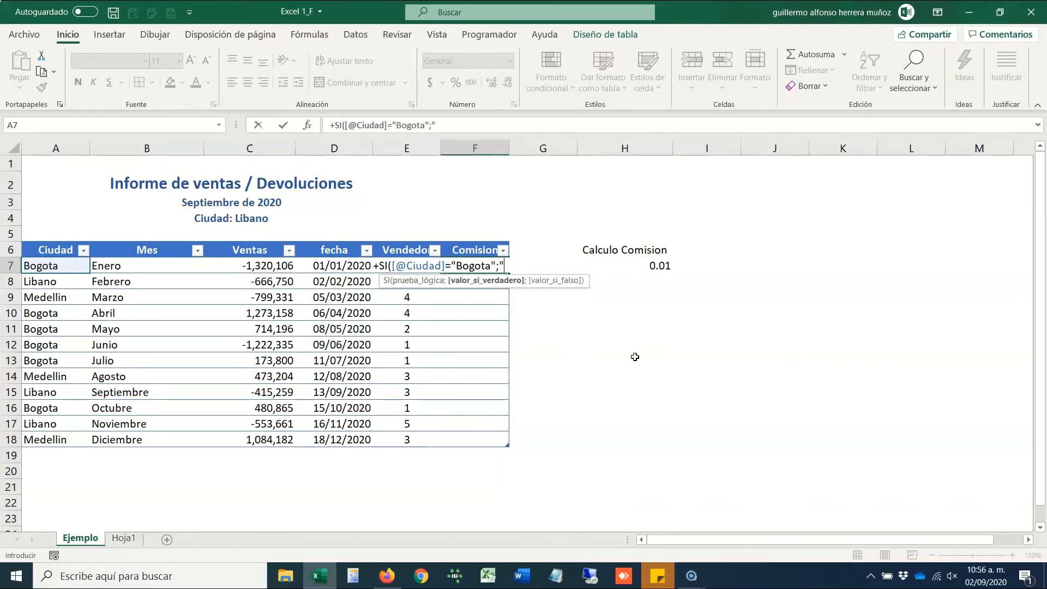
{"action": "type", "text": "1%;"}
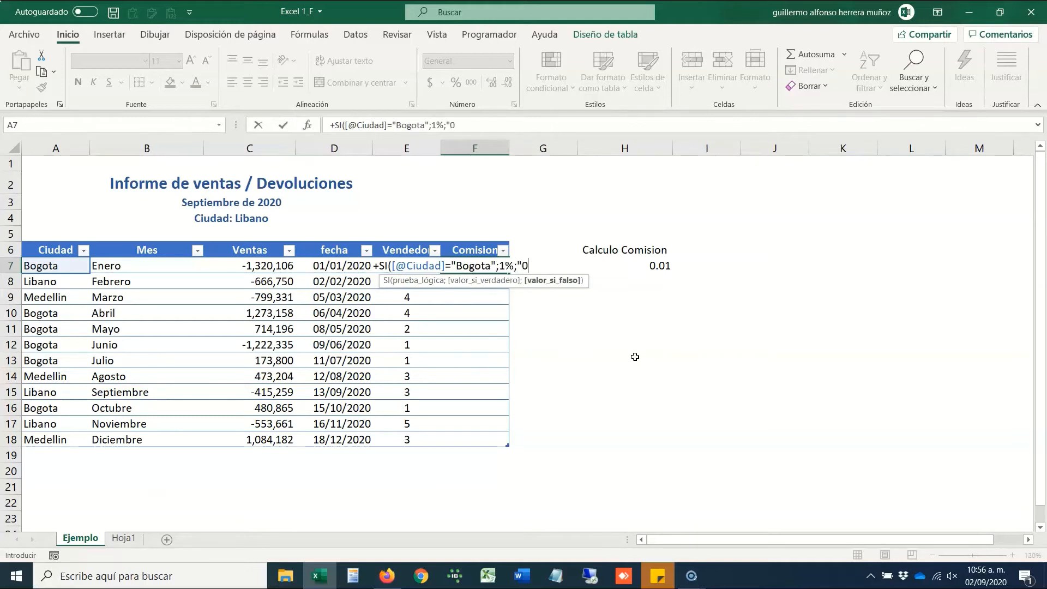
{"action": "type", "text": "\"0.5%"}
{"action": "left_click", "coordinate": [524, 265]}
{"action": "key", "text": "BackSpace"}
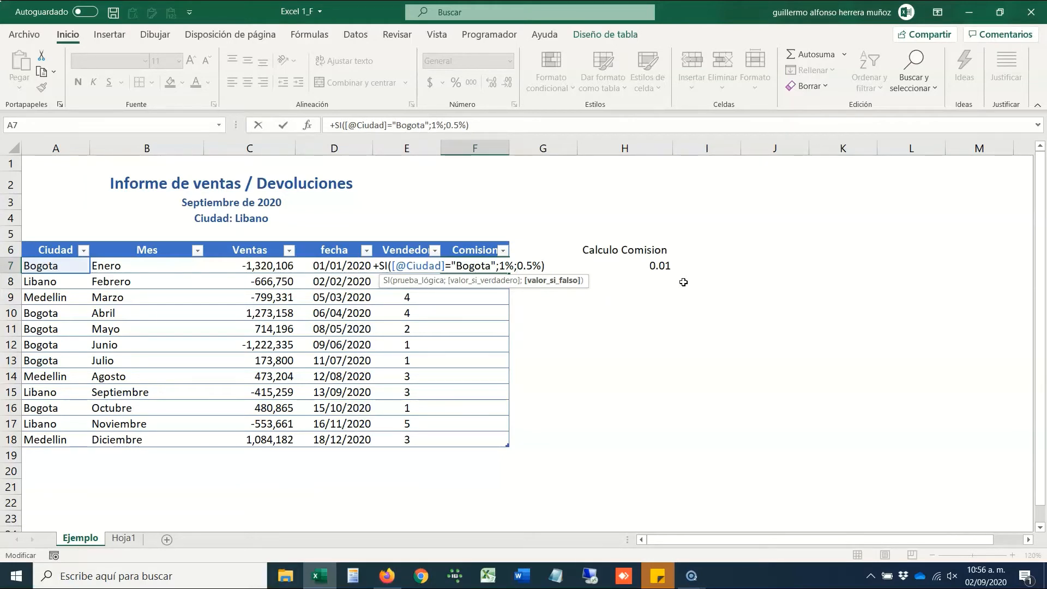
{"action": "key", "text": "Return"}
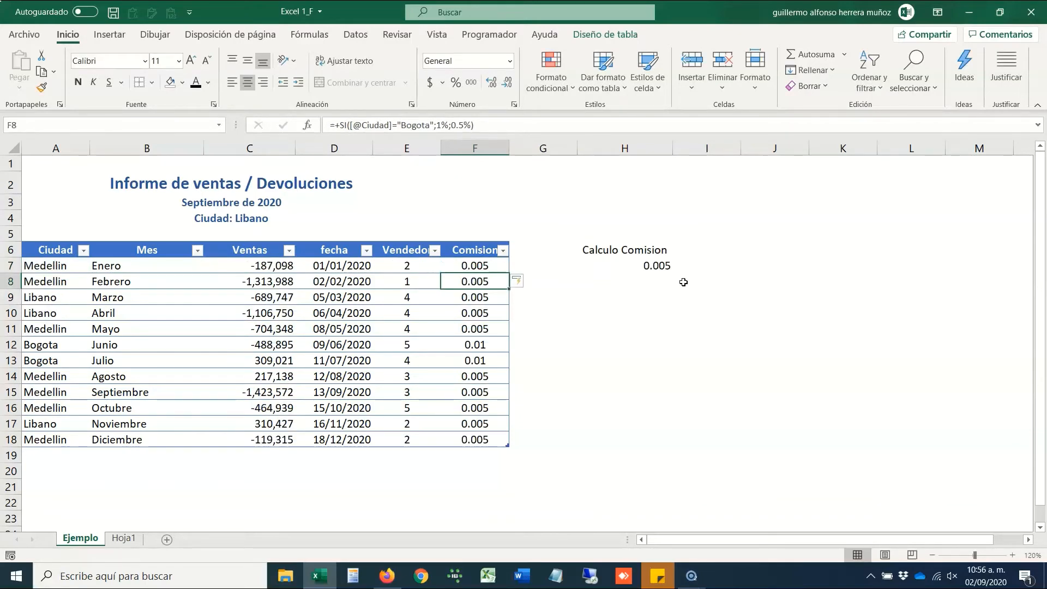
Step: Format the Comision values in F7:F18 as percentages with two decimal places
{"action": "key", "text": "Up"}
{"action": "key", "text": "ctrl+shift+Down"}
{"action": "key", "text": "ctrl+shift+5"}
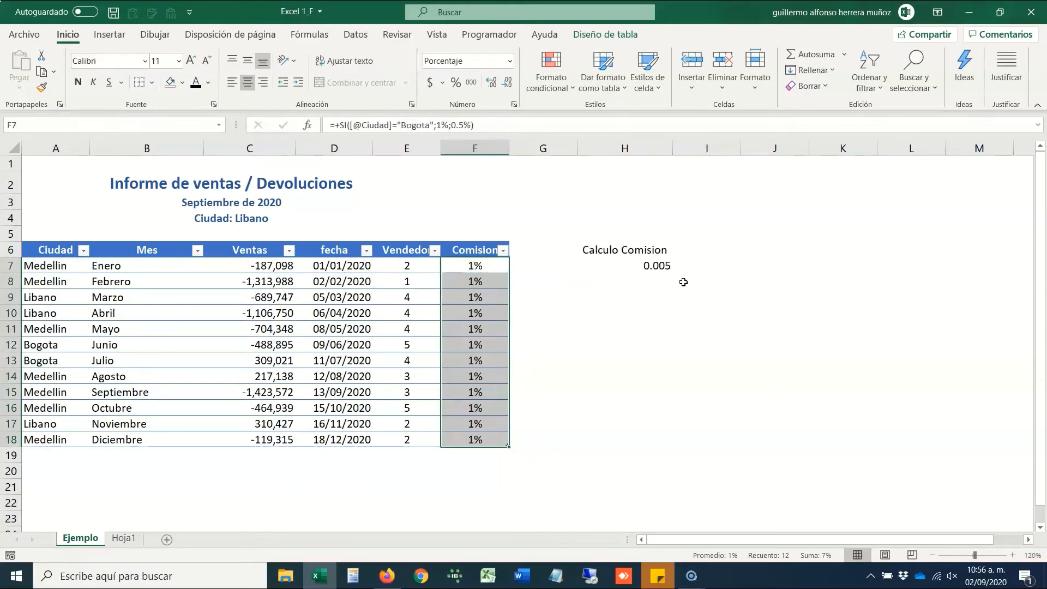
{"action": "key", "text": "ctrl+1"}
{"action": "key", "text": "Up"}
{"action": "key", "text": "Up"}
{"action": "key", "text": "Down"}
{"action": "key", "text": "Down"}
{"action": "key", "text": "Escape"}
{"action": "key", "text": "ctrl+1"}
{"action": "key", "text": "Tab"}
{"action": "type", "text": "2"}
{"action": "key", "text": "Return"}
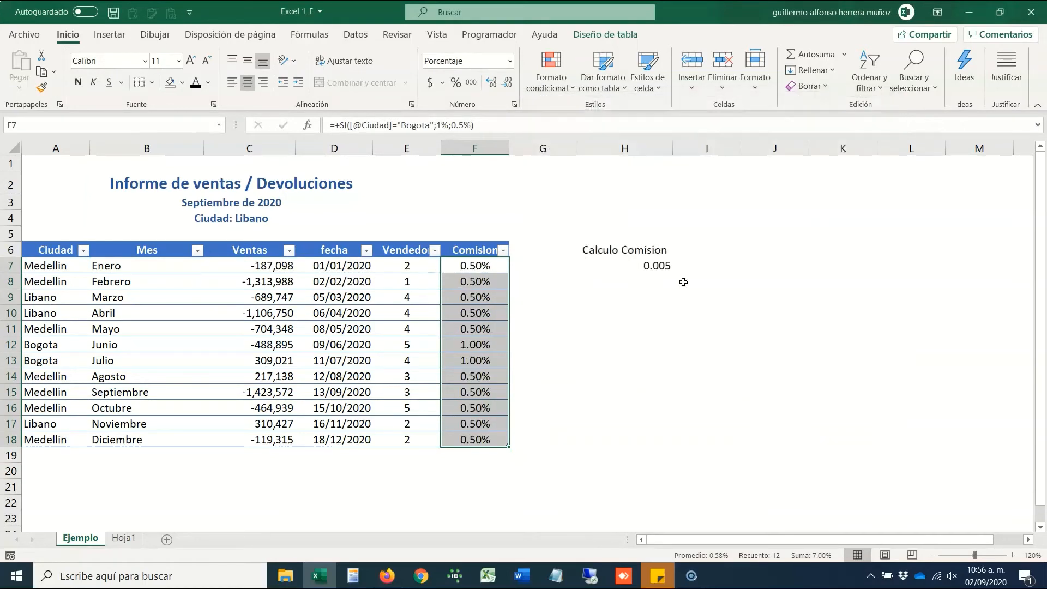
Step: Examine the formulas down the Comision column and the extent of the table's last rows
{"action": "key", "text": "Down"}
{"action": "key", "text": "Down"}
{"action": "key", "text": "Down"}
{"action": "key", "text": "Down"}
{"action": "key", "text": "Down"}
{"action": "key", "text": "Down"}
{"action": "key", "text": "Down"}
{"action": "key", "text": "Down"}
{"action": "key", "text": "Down"}
{"action": "key", "text": "Down"}
{"action": "key", "text": "Down"}
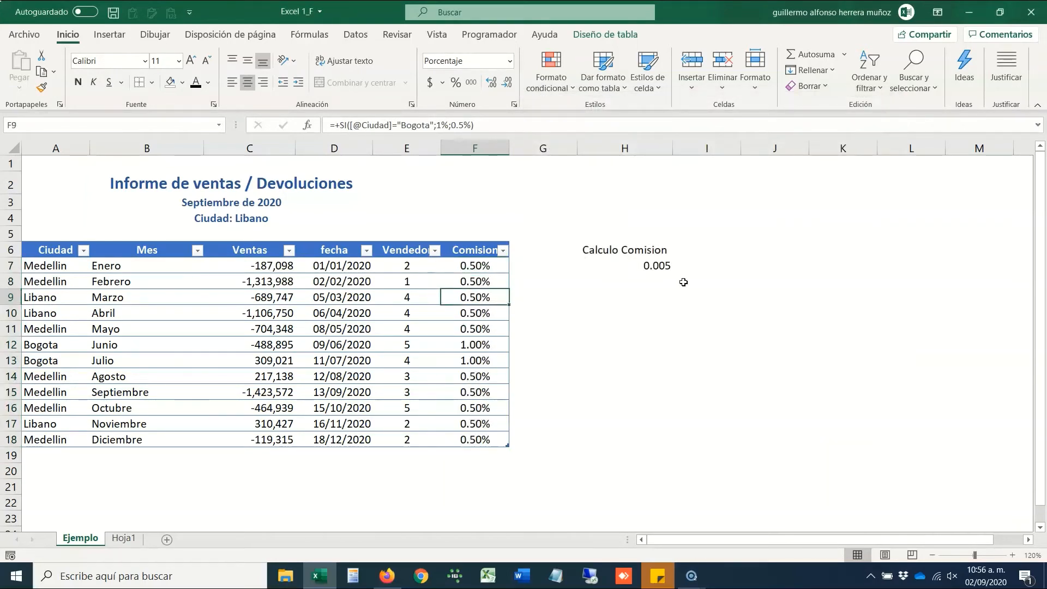
{"action": "key", "text": "ctrl+shift+Left"}
{"action": "key", "text": "shift+Up"}
{"action": "key", "text": "shift+Up"}
{"action": "key", "text": "shift+Up"}
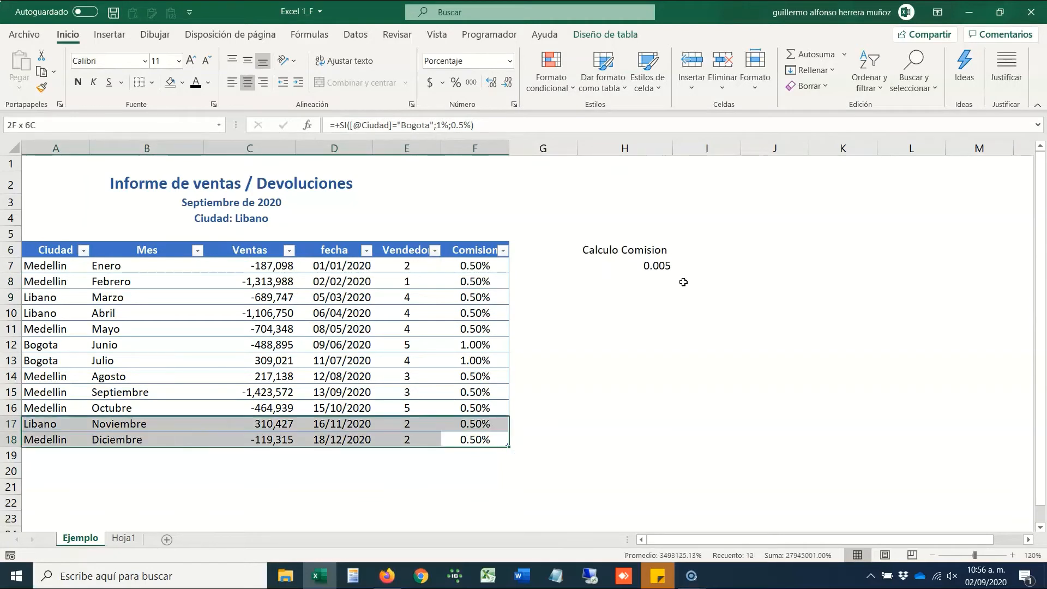
{"action": "key", "text": "ctrl+Up"}
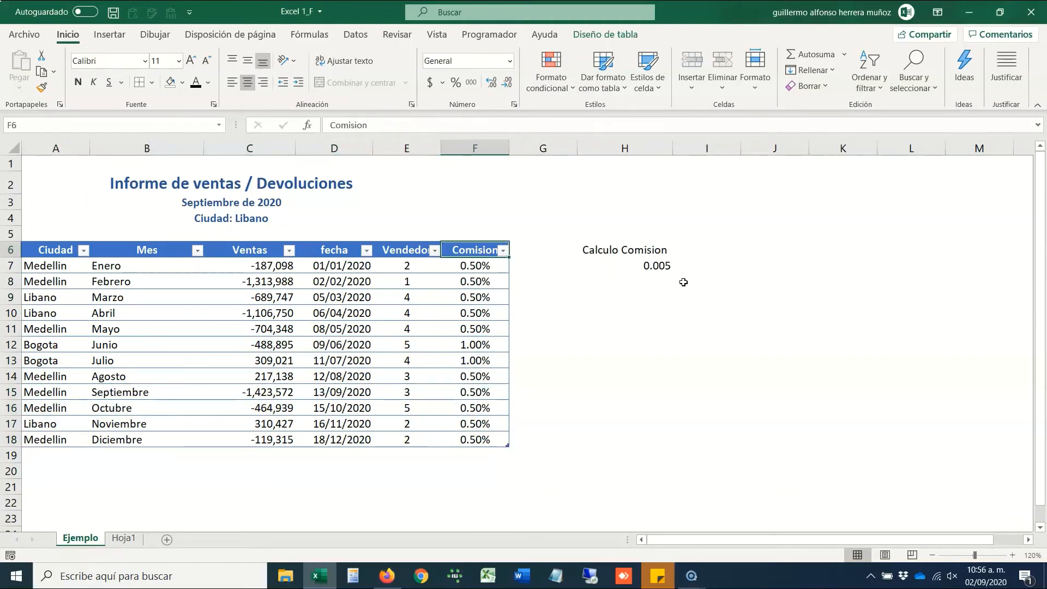
{"action": "key", "text": "Down"}
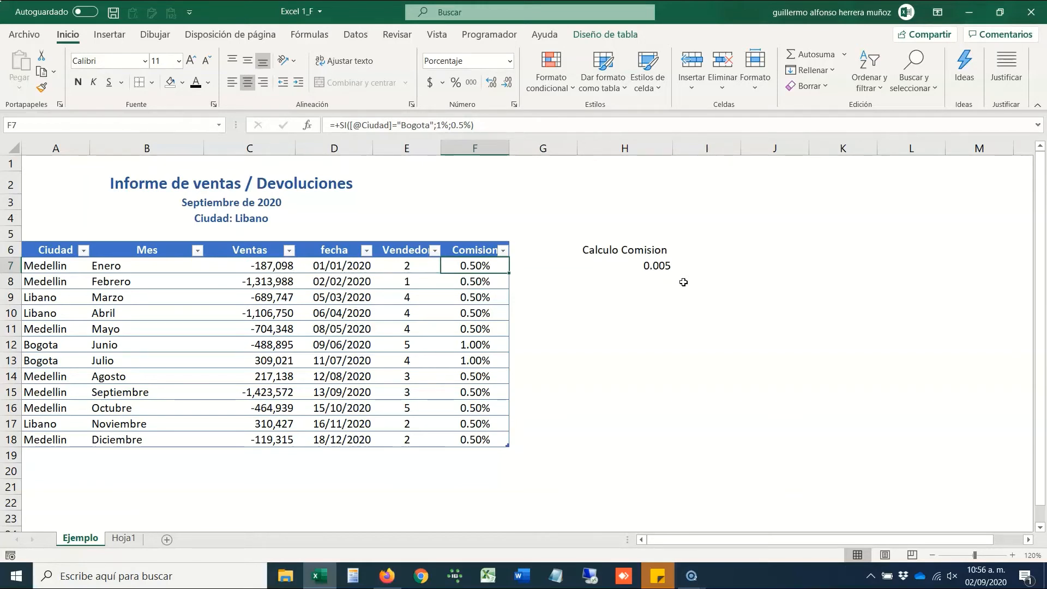
Step: Move the table's Ciudad column to between Mes and Ventas, and check the Ciudad reference in F7's formula
{"action": "key", "text": "Up"}
{"action": "key", "text": "ctrl+Left"}
{"action": "key", "text": "ctrl+shift+Down"}
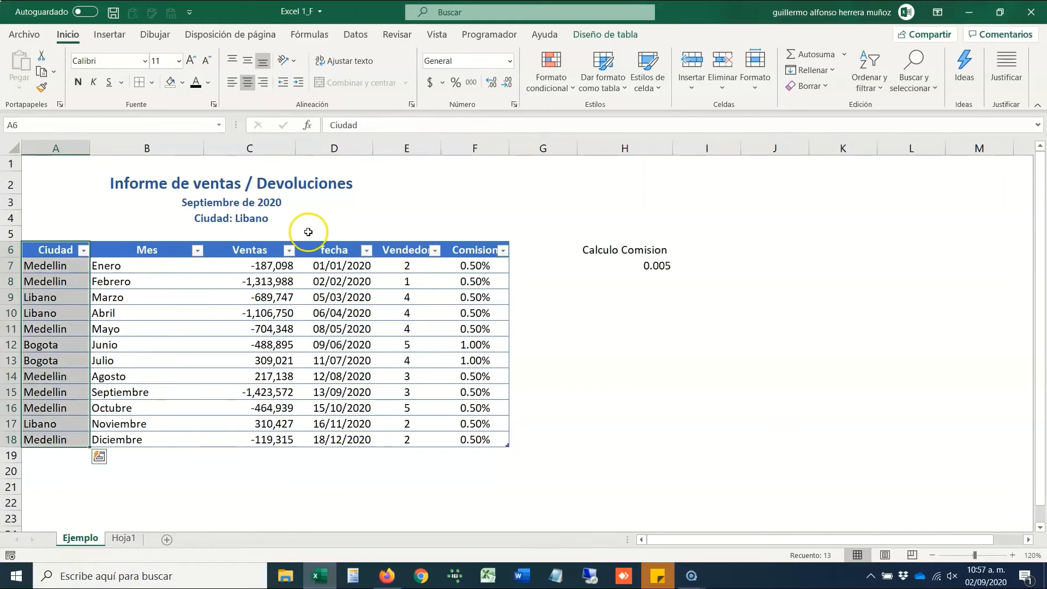
{"action": "left_click_drag", "start_coordinate": [91, 283], "coordinate": [162, 283]}
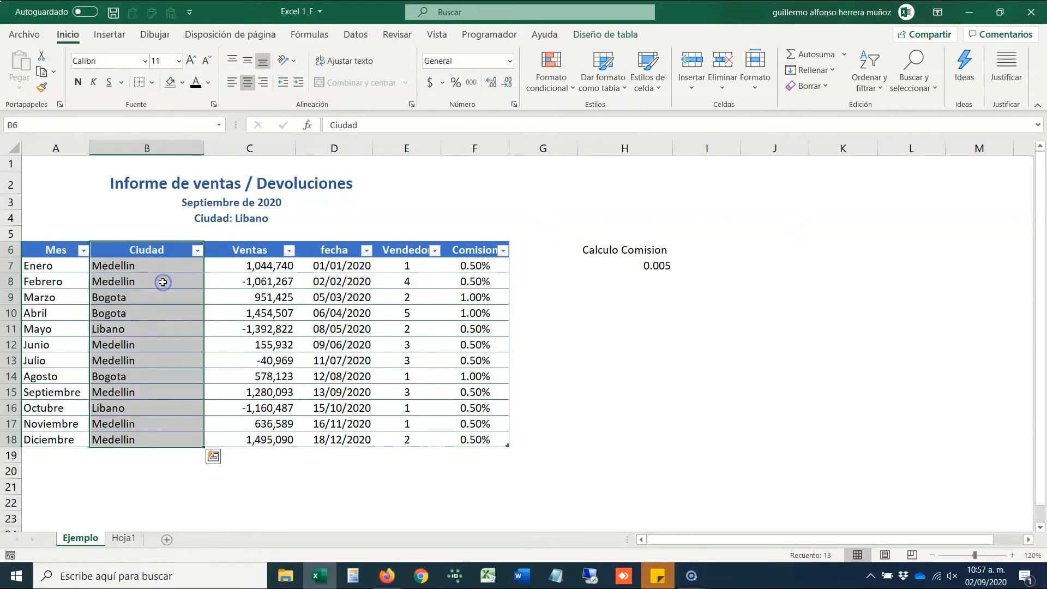
{"action": "left_click", "coordinate": [483, 267]}
{"action": "key", "text": "F2"}
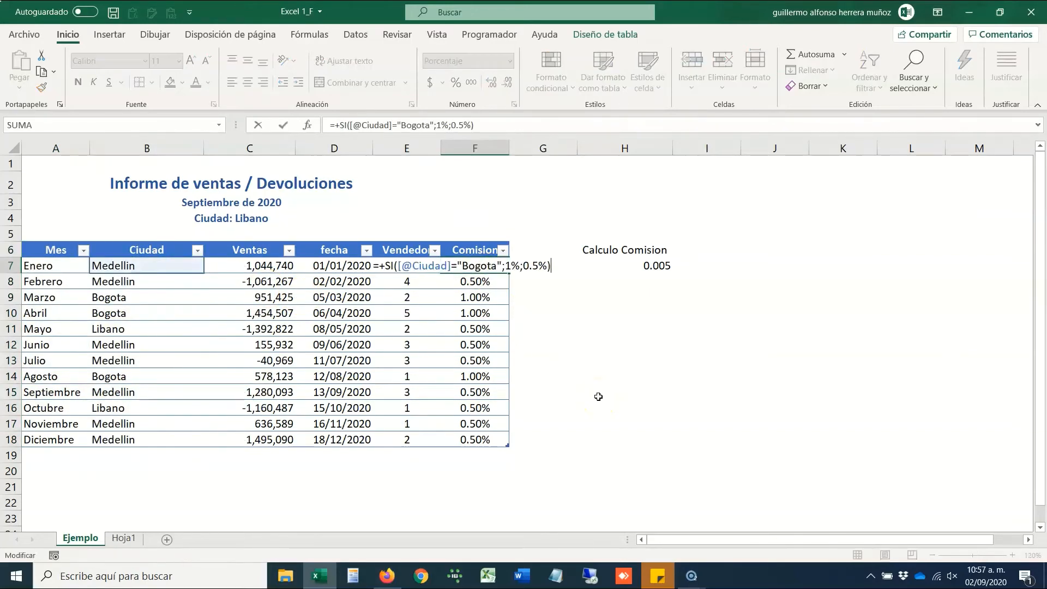
{"action": "key", "text": "Escape"}
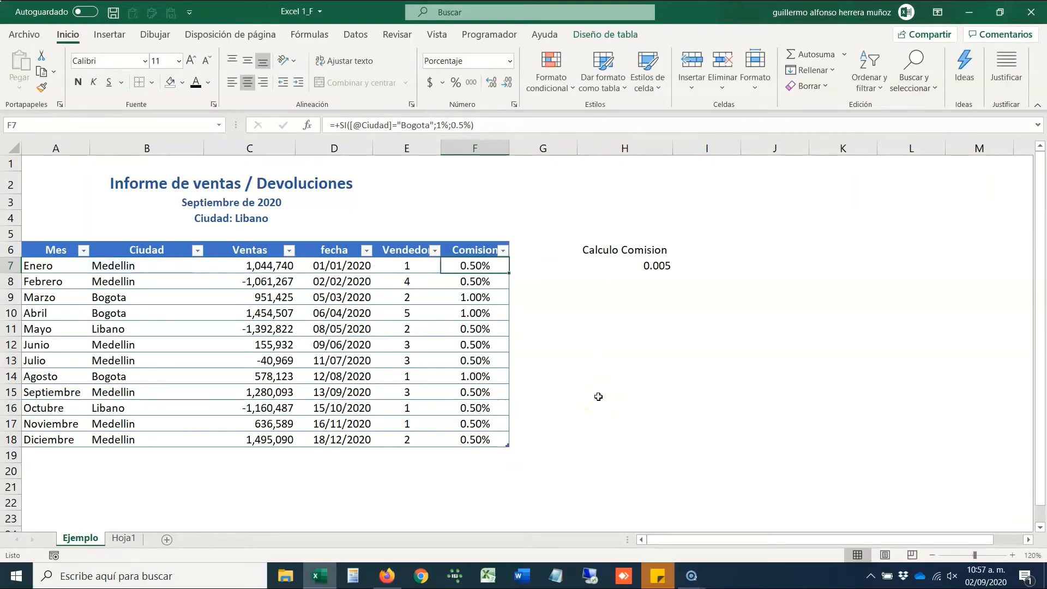
Step: Move the table's Ciudad column to between Vendedor and Comision
{"action": "left_click", "coordinate": [154, 254]}
{"action": "key", "text": "ctrl+shift+Down"}
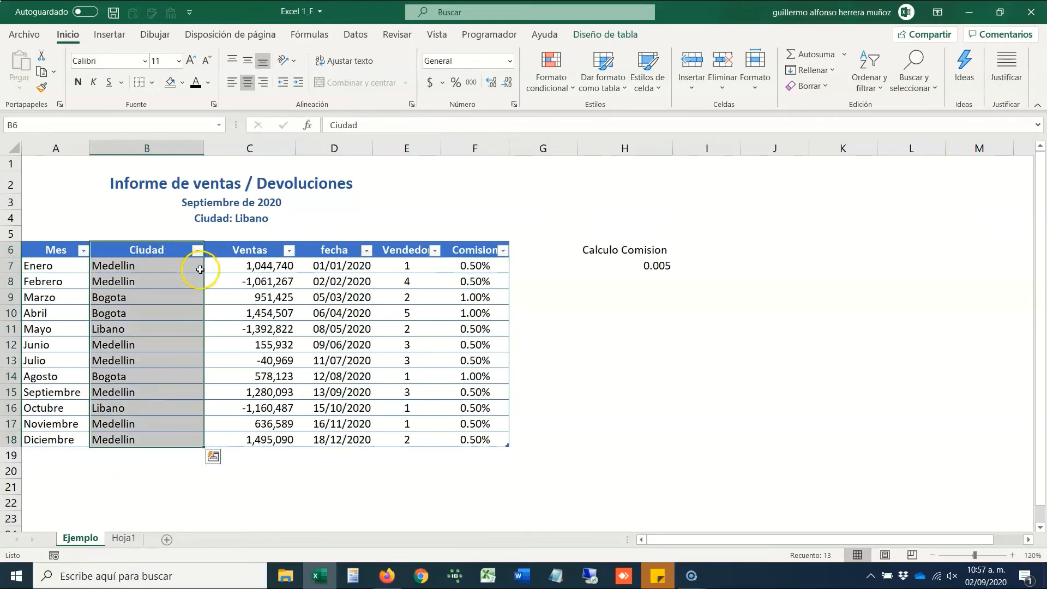
{"action": "left_click_drag", "start_coordinate": [204, 270], "coordinate": [429, 268]}
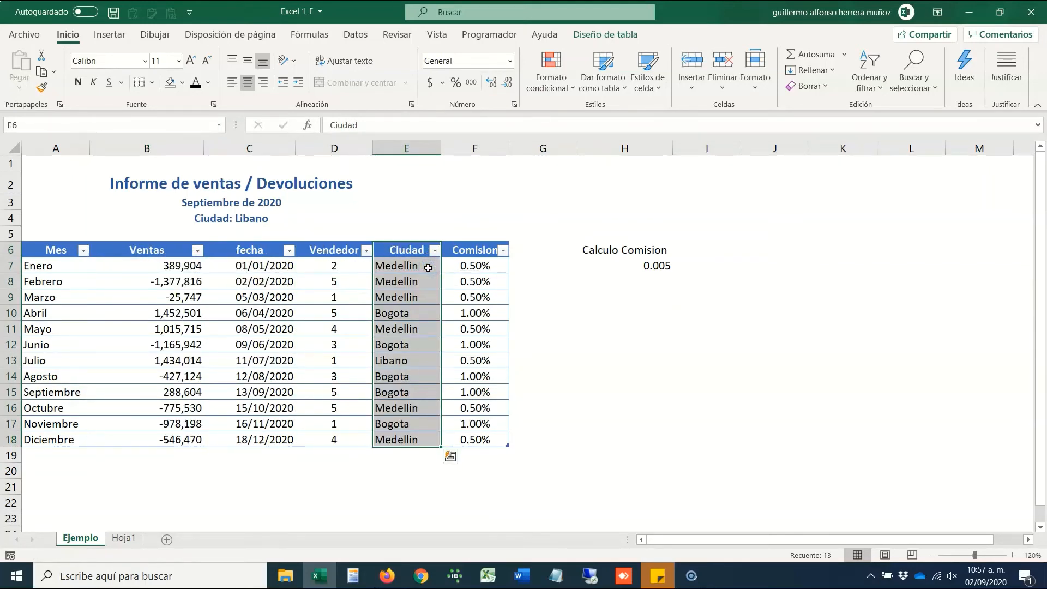
{"action": "left_click", "coordinate": [464, 267]}
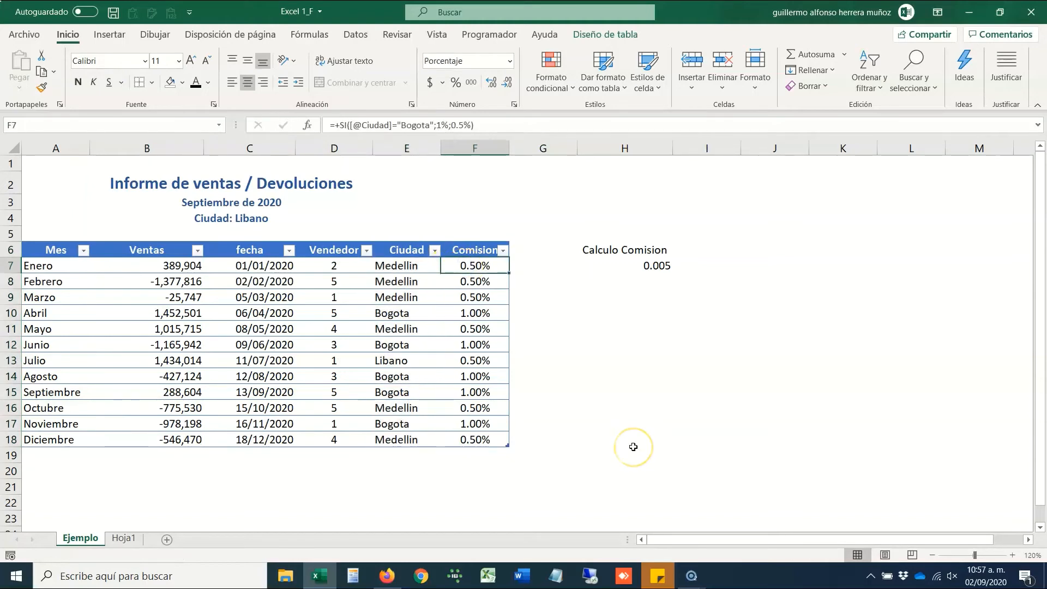
{"action": "key", "text": "F2"}
{"action": "key", "text": "Return"}
{"action": "key", "text": "F2"}
{"action": "key", "text": "Return"}
{"action": "key", "text": "F2"}
{"action": "key", "text": "Return"}
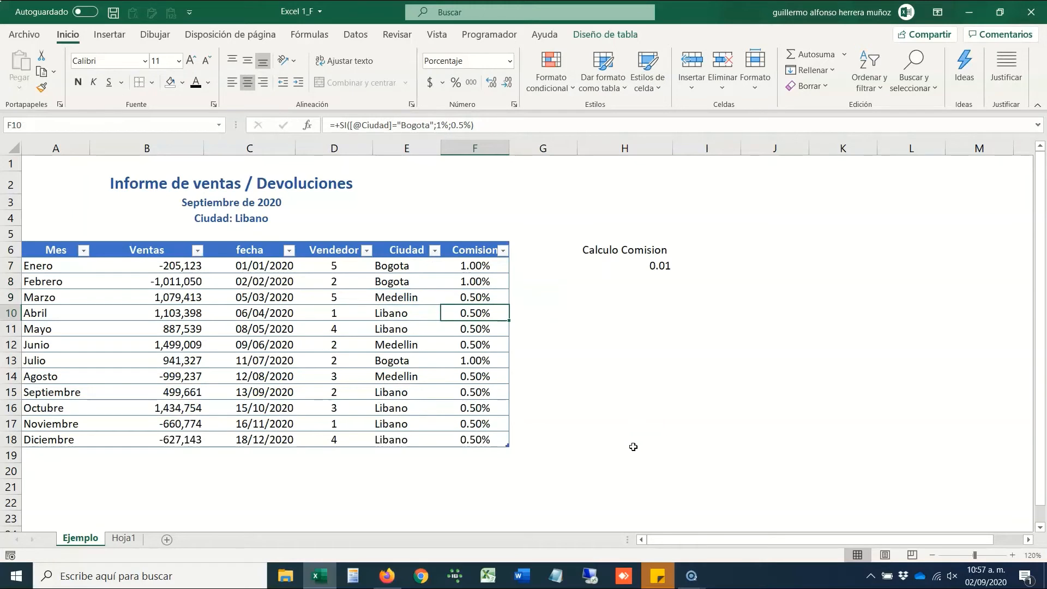
{"action": "key", "text": "Up"}
{"action": "key", "text": "Up"}
{"action": "key", "text": "Up"}
{"action": "key", "text": "F2"}
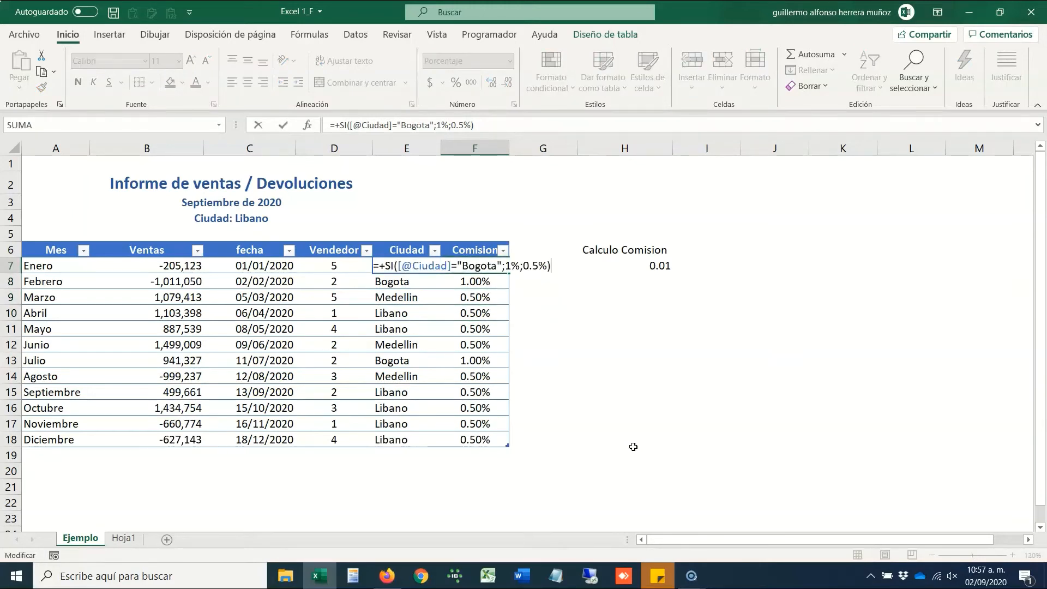
{"action": "left_click_drag", "start_coordinate": [453, 267], "coordinate": [400, 266]}
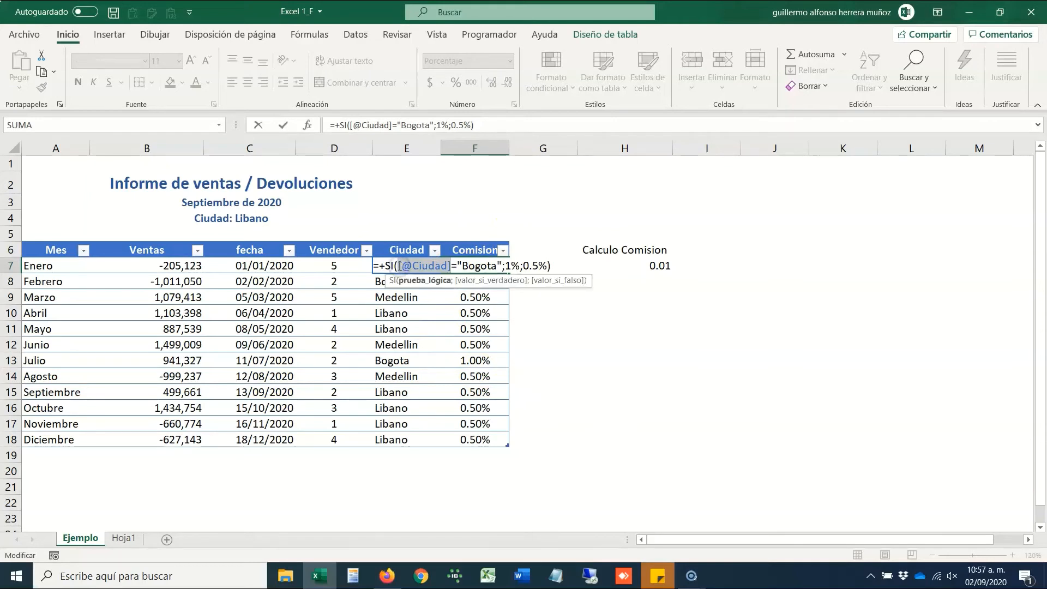
{"action": "key", "text": "Escape"}
Step: Delete column H containing the separate Calculo Comision formula and return to column A
{"action": "key", "text": "Right"}
{"action": "key", "text": "Right"}
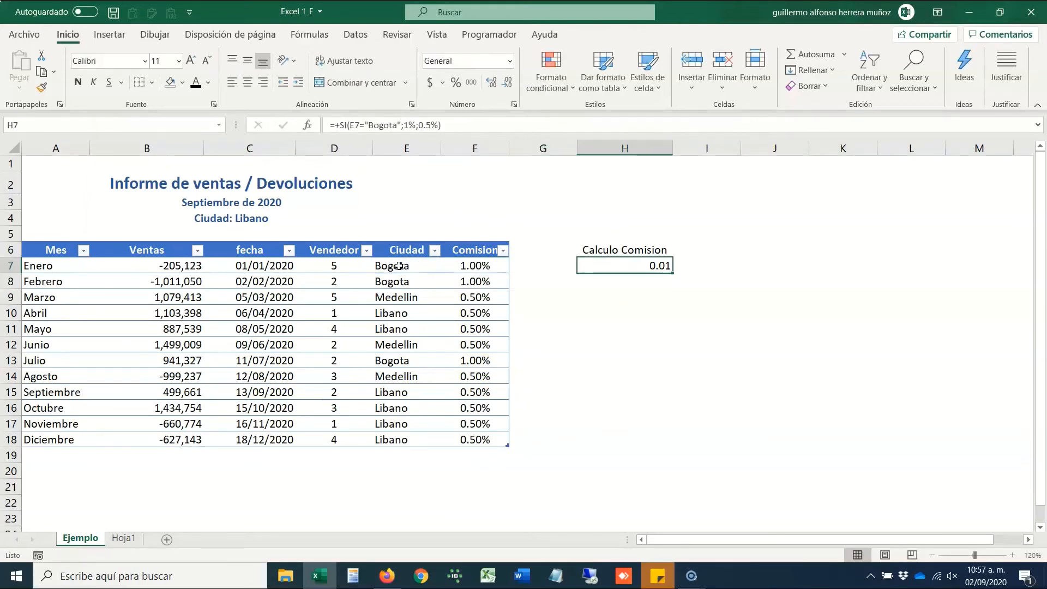
{"action": "key", "text": "Up"}
{"action": "key", "text": "Up"}
{"action": "key", "text": "ctrl+space"}
{"action": "key", "text": "ctrl+minus"}
{"action": "key", "text": "ctrl+Left"}
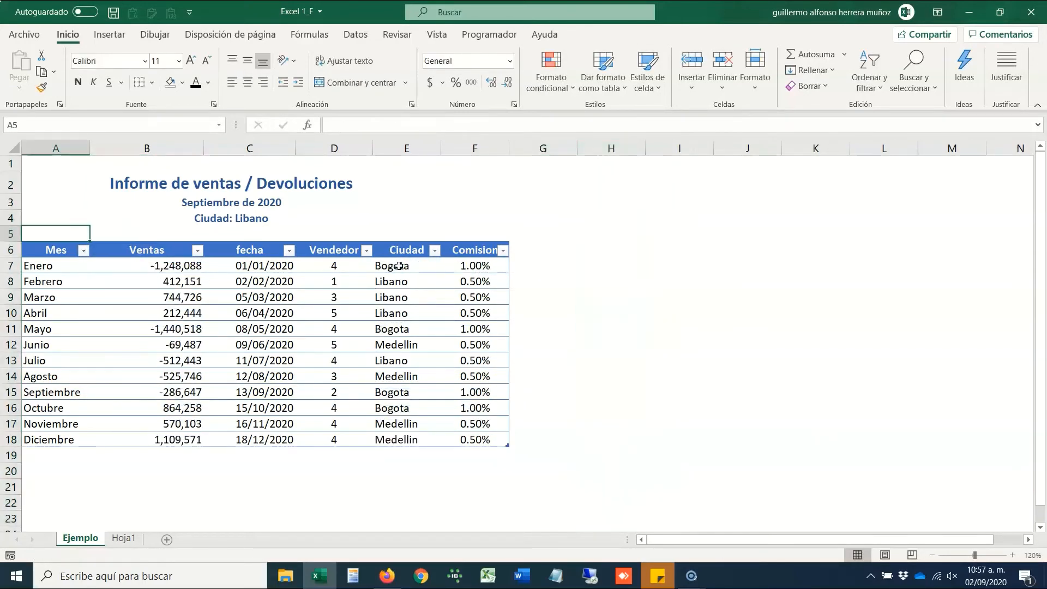
Step: Check the source proposed for a pivot table based on the sales table, and close the dialog without creating one
{"action": "key", "text": "Down"}
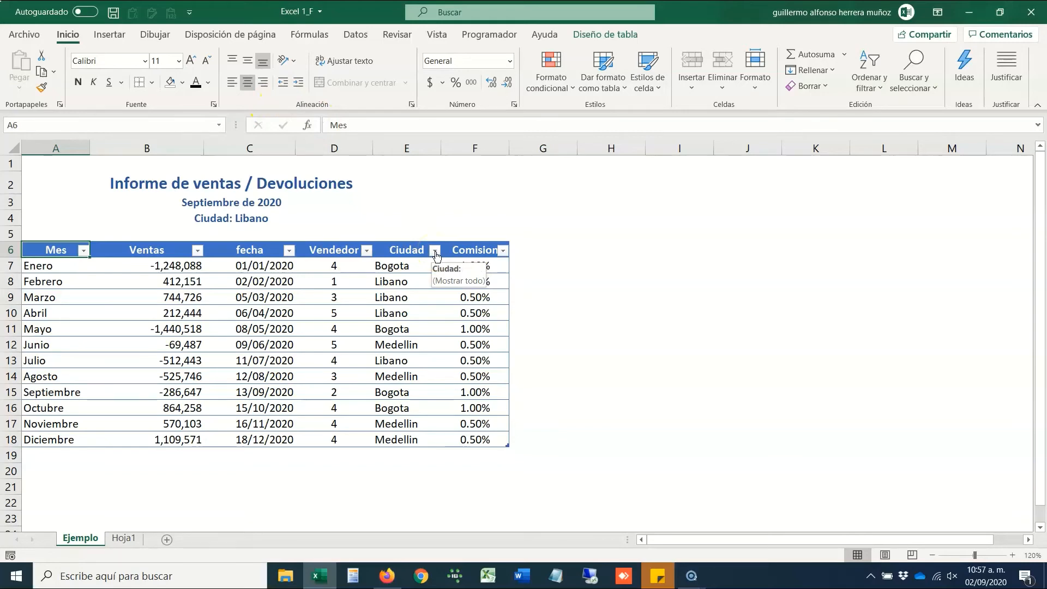
{"action": "left_click", "coordinate": [116, 35]}
{"action": "left_click", "coordinate": [23, 82]}
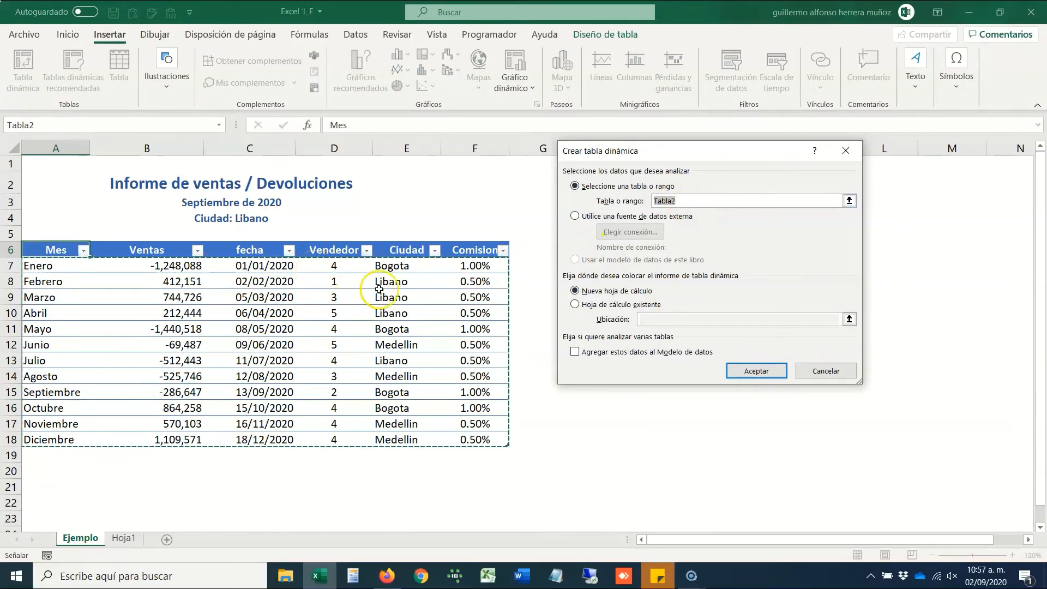
{"action": "left_click", "coordinate": [830, 370]}
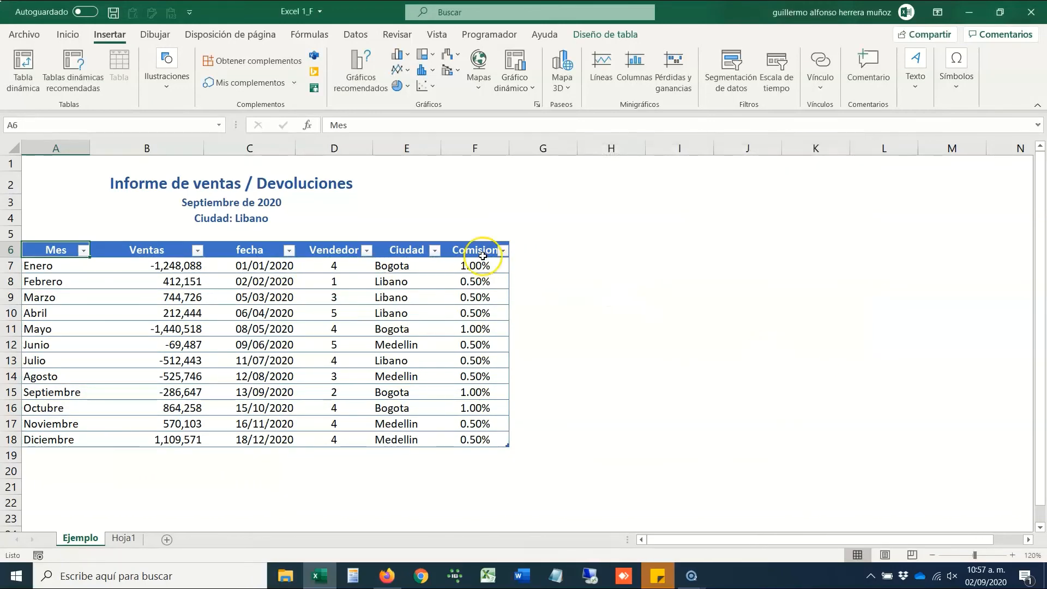
Step: Apply the Neutral cell style to the table's header row, from Mes to Comision
{"action": "left_click", "coordinate": [476, 252]}
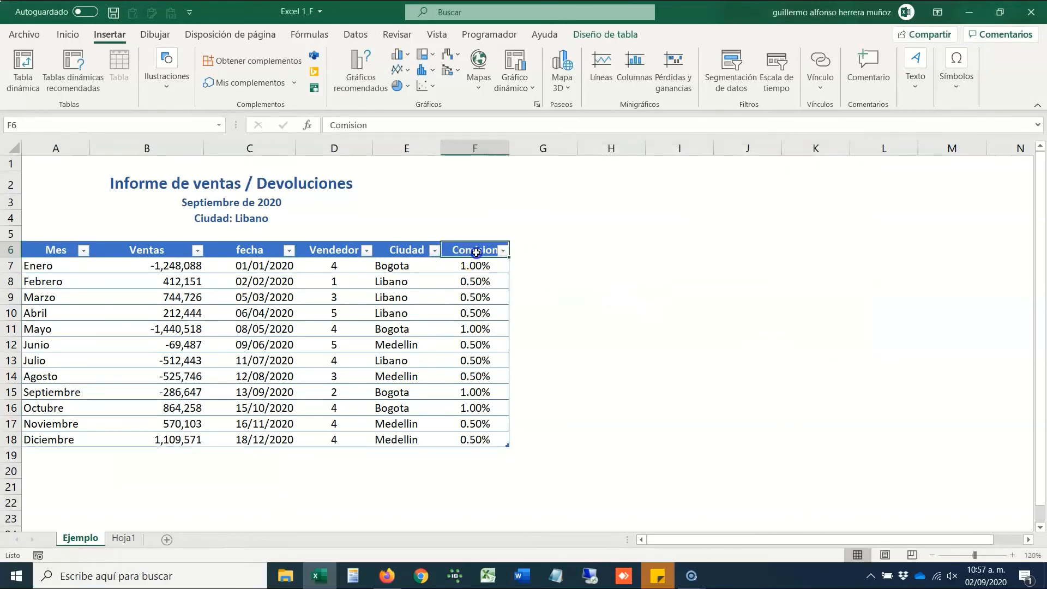
{"action": "left_click", "coordinate": [71, 37]}
{"action": "left_click", "coordinate": [638, 87]}
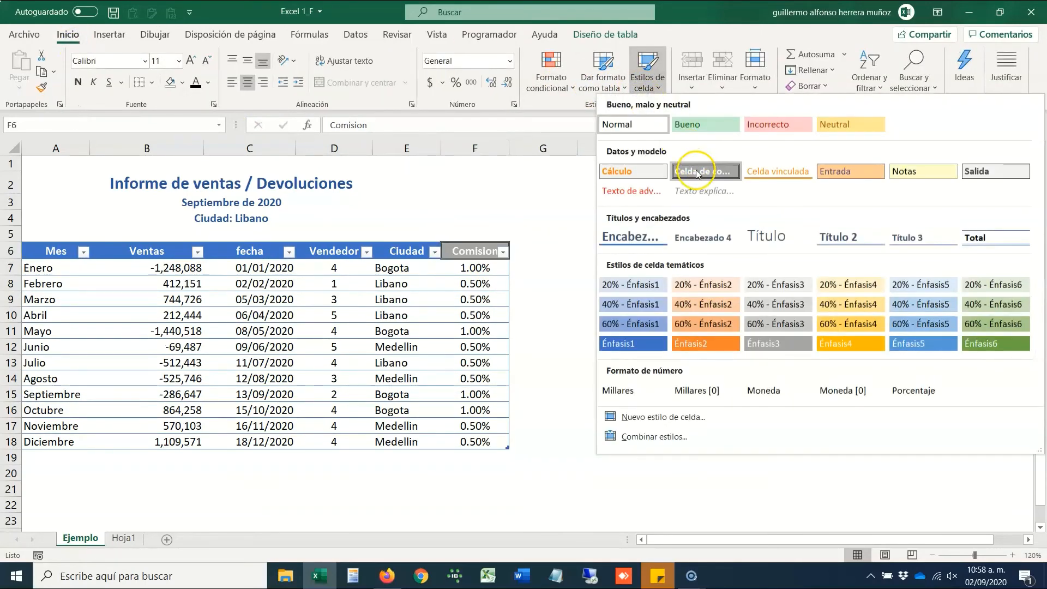
{"action": "left_click", "coordinate": [472, 235]}
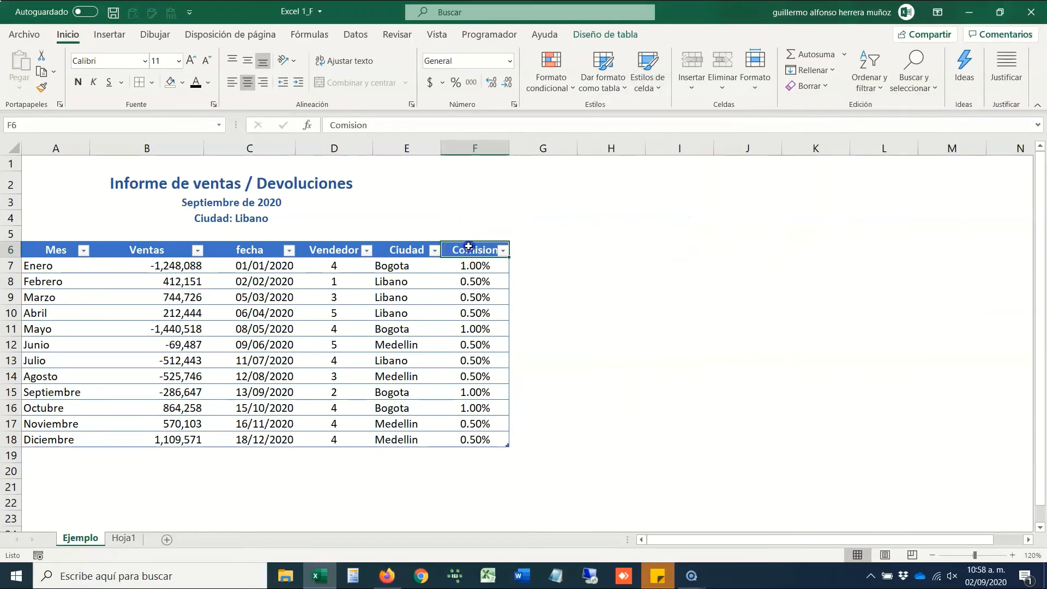
{"action": "left_click_drag", "start_coordinate": [467, 249], "coordinate": [82, 256]}
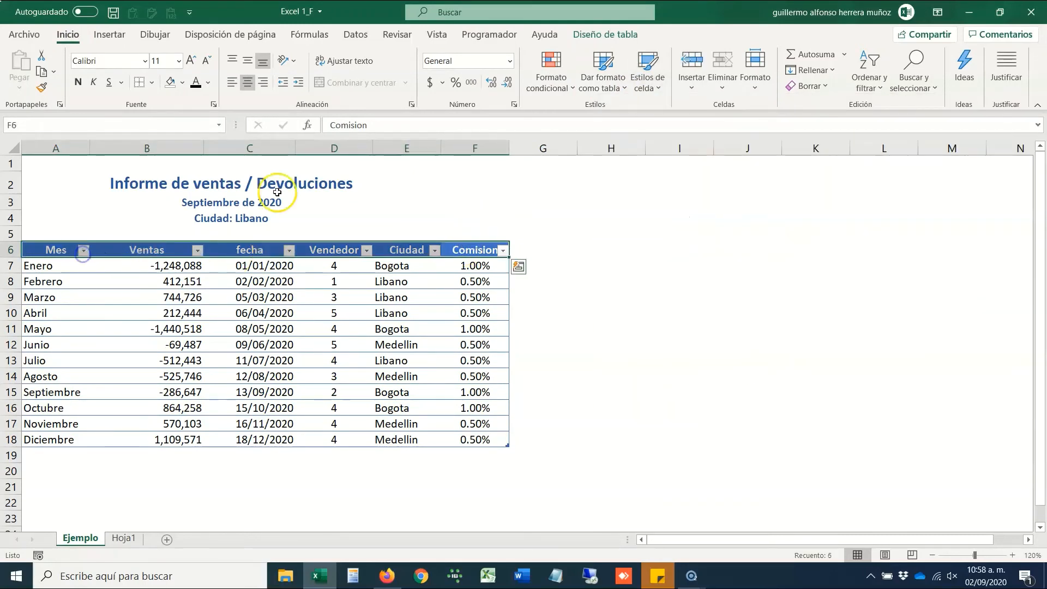
{"action": "left_click", "coordinate": [647, 82]}
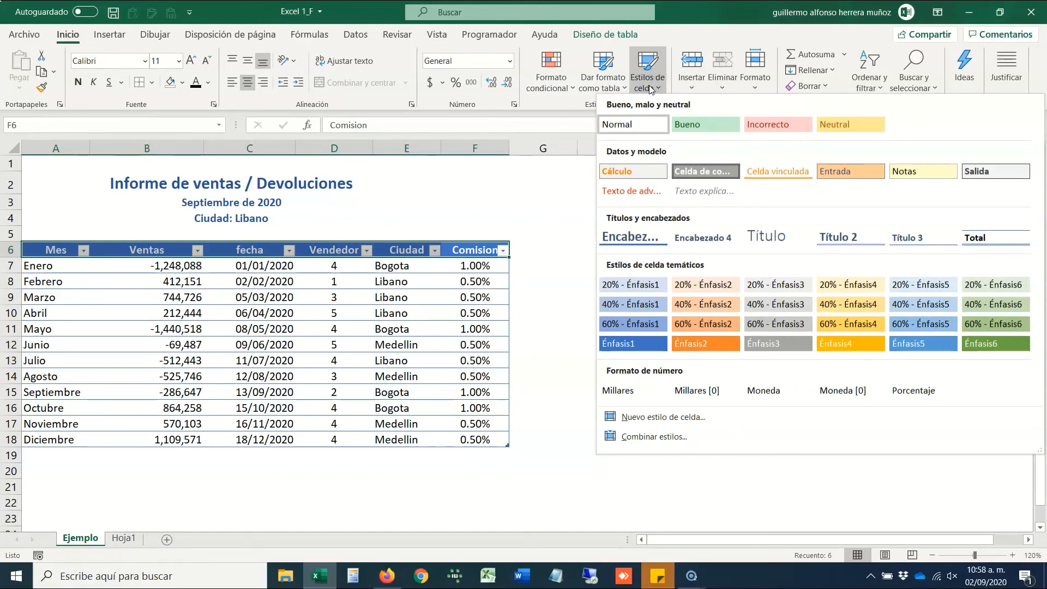
{"action": "left_click", "coordinate": [690, 126]}
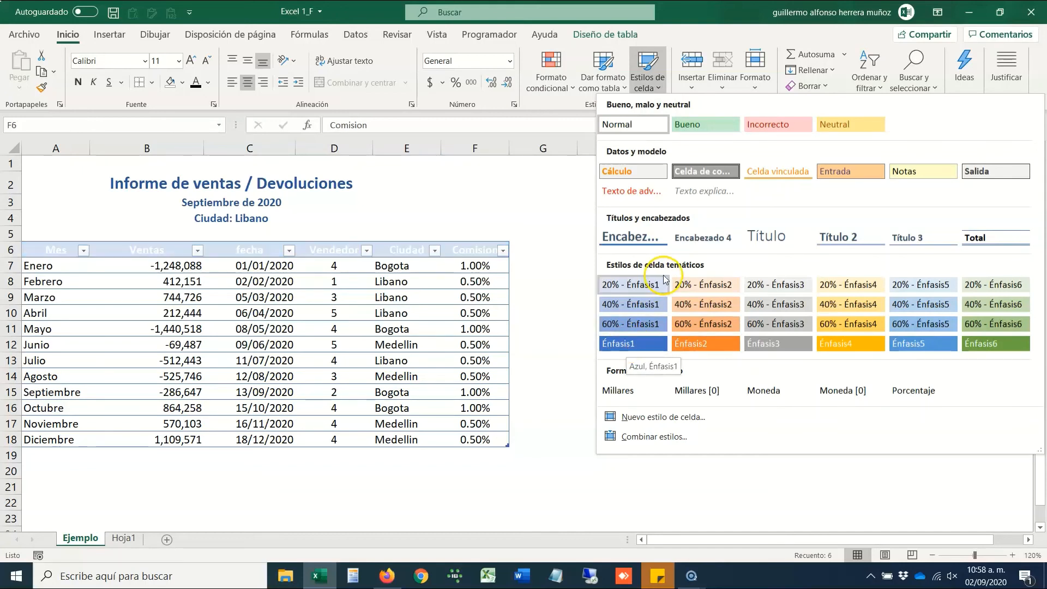
{"action": "left_click", "coordinate": [864, 124]}
Step: Highlight the whole sales table from the Mes header to the last Comision row, and go to empty cell H6
{"action": "left_click", "coordinate": [480, 298]}
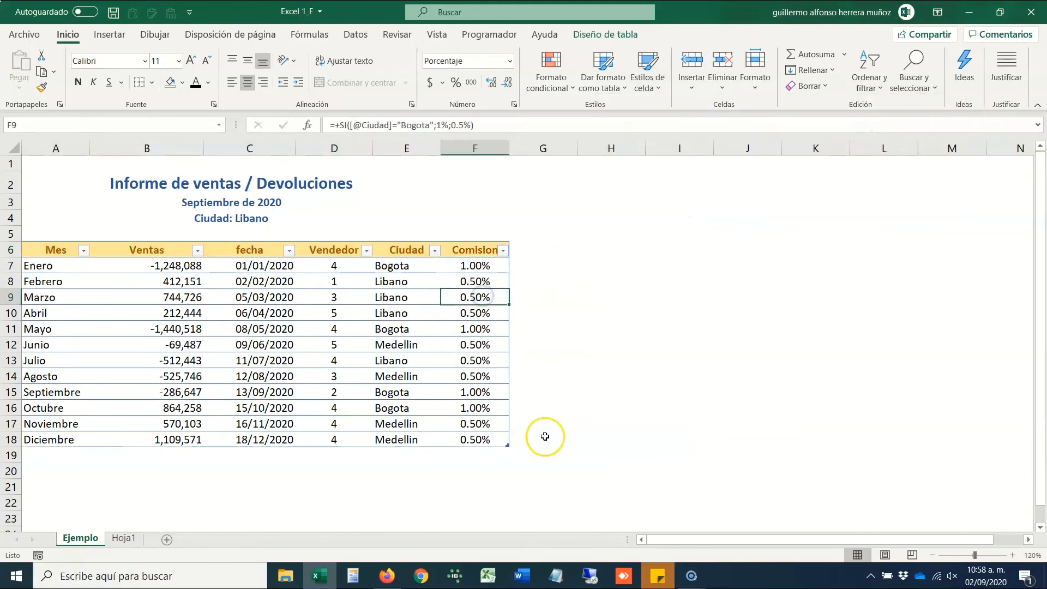
{"action": "key", "text": "ctrl+Down"}
{"action": "key", "text": "ctrl+Left"}
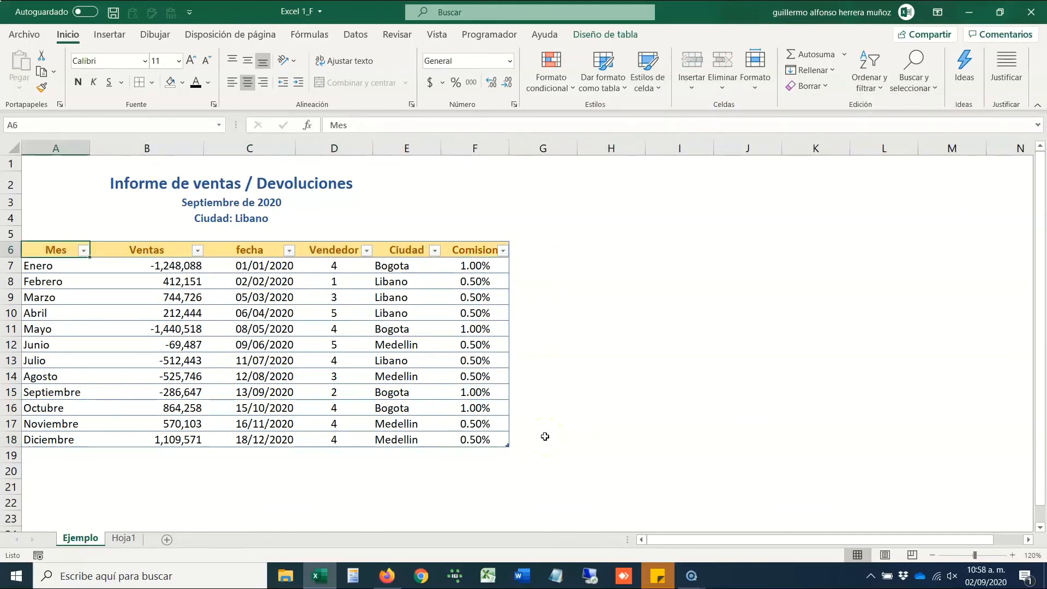
{"action": "key", "text": "ctrl+shift+Down"}
{"action": "key", "text": "ctrl+shift+Right"}
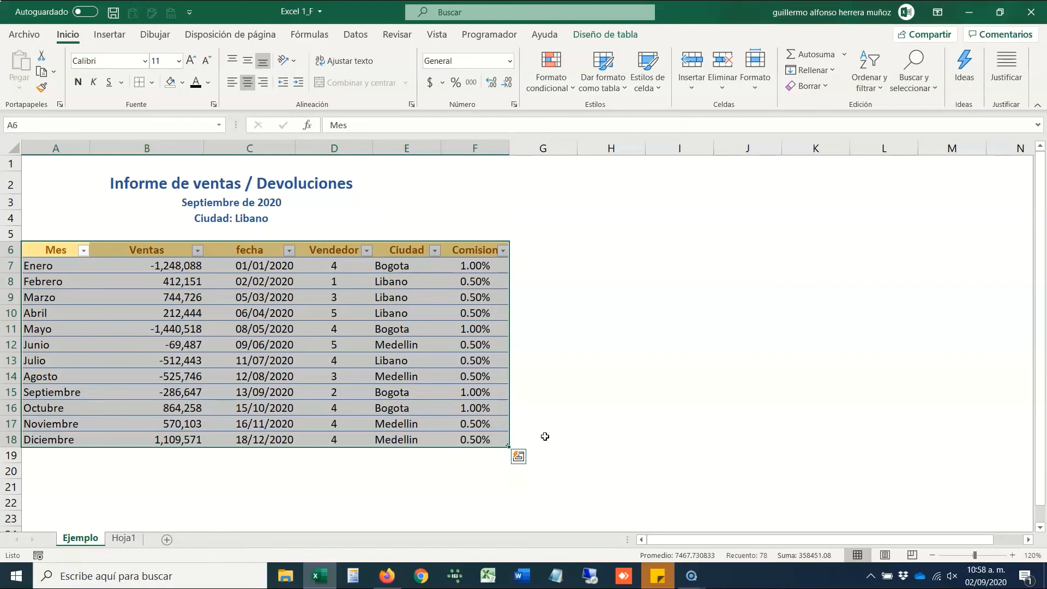
{"action": "left_click", "coordinate": [575, 245]}
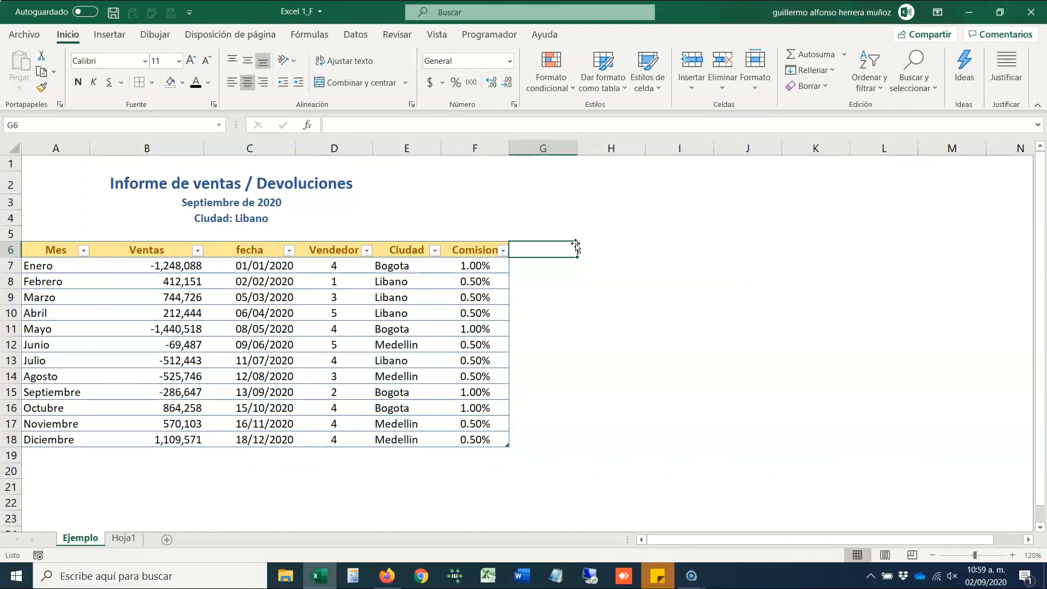
{"action": "key", "text": "Right"}
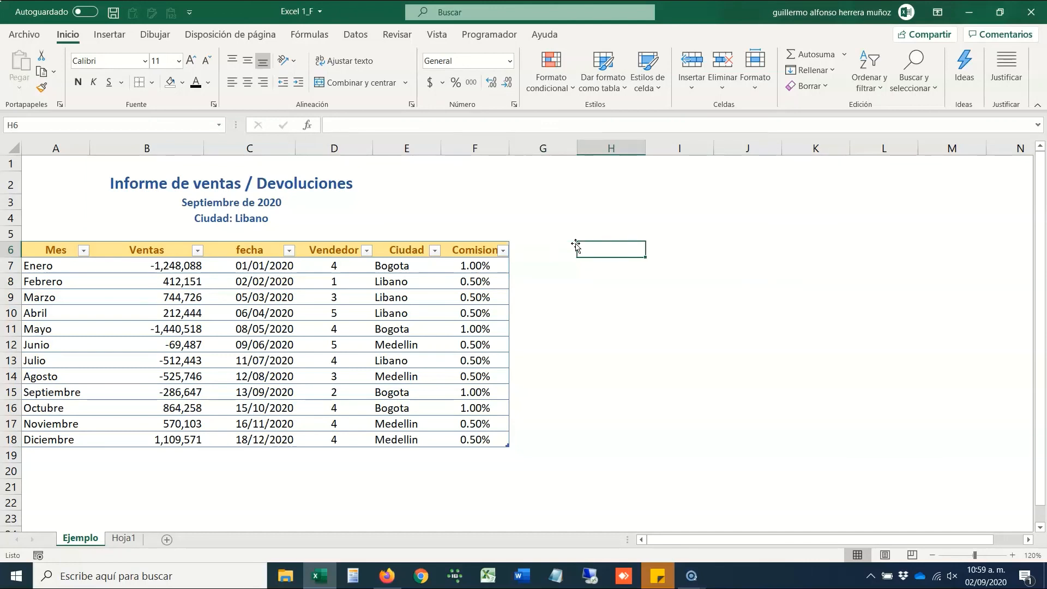